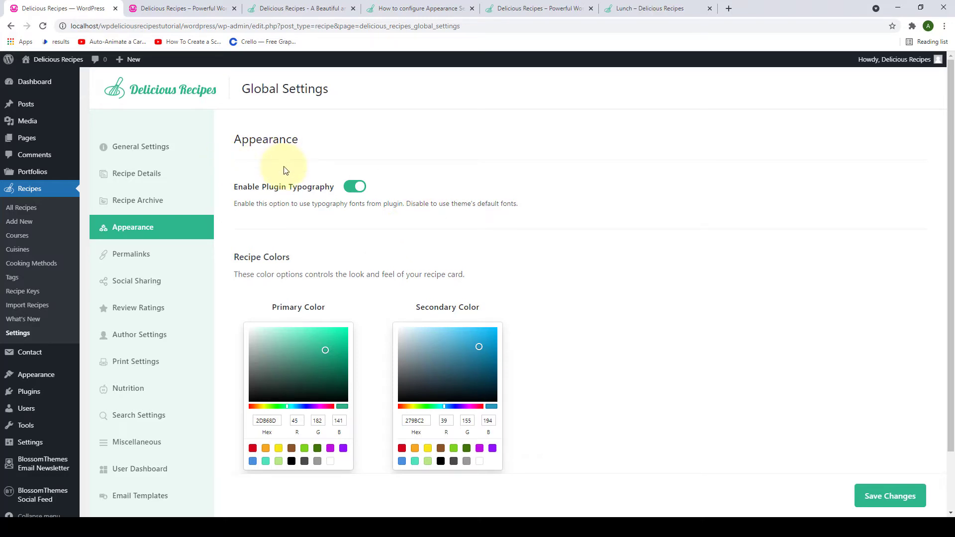
Open the theme Customizer from Appearance in a new browser tab and switch to it
{"action": "scroll", "coordinate": [286, 170], "scroll_direction": "down", "scroll_amount": 1}
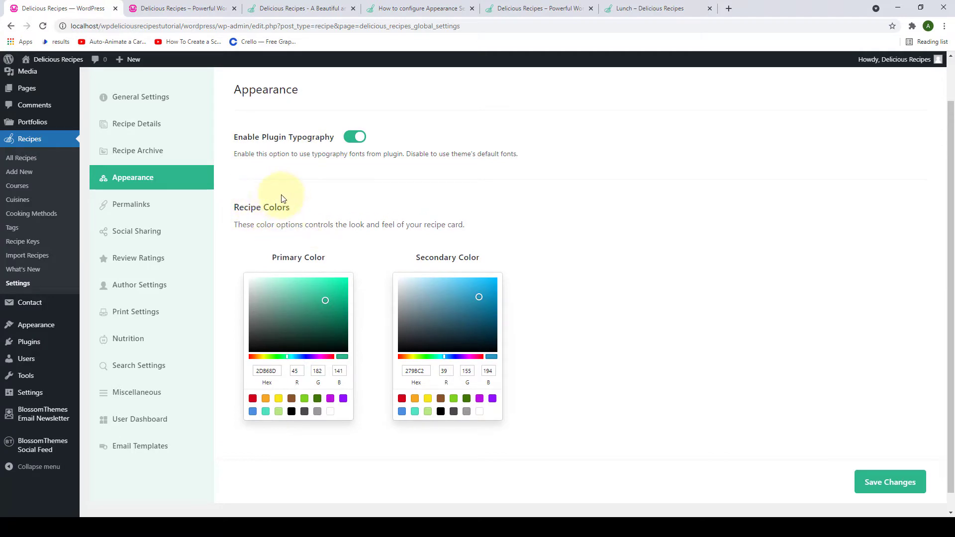
{"action": "scroll", "coordinate": [258, 194], "scroll_direction": "up", "scroll_amount": 1}
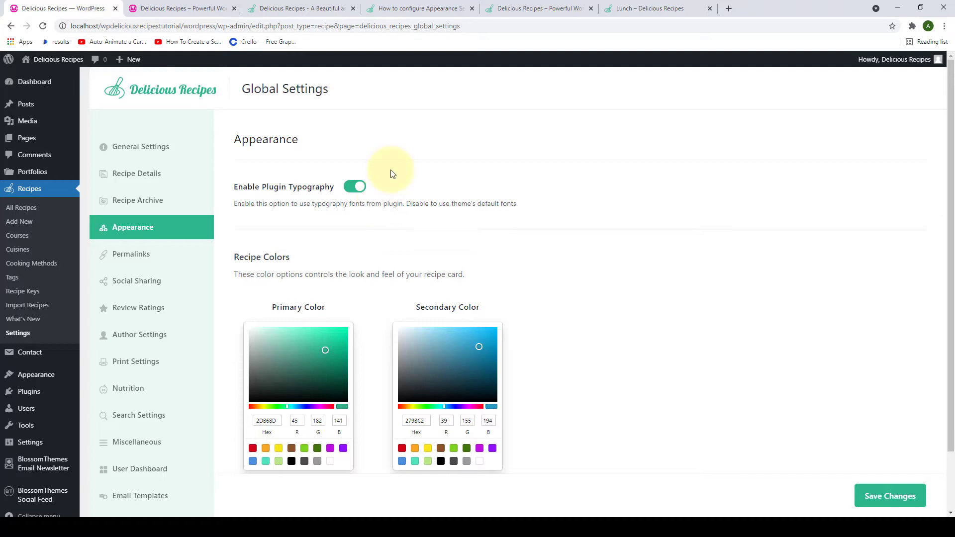
{"action": "mouse_move", "coordinate": [46, 381]}
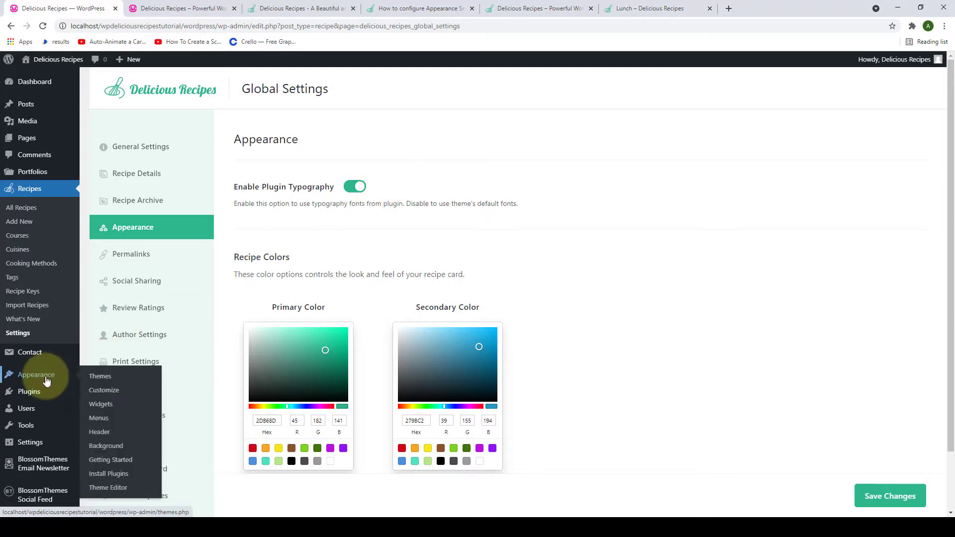
{"action": "right_click", "coordinate": [111, 390]}
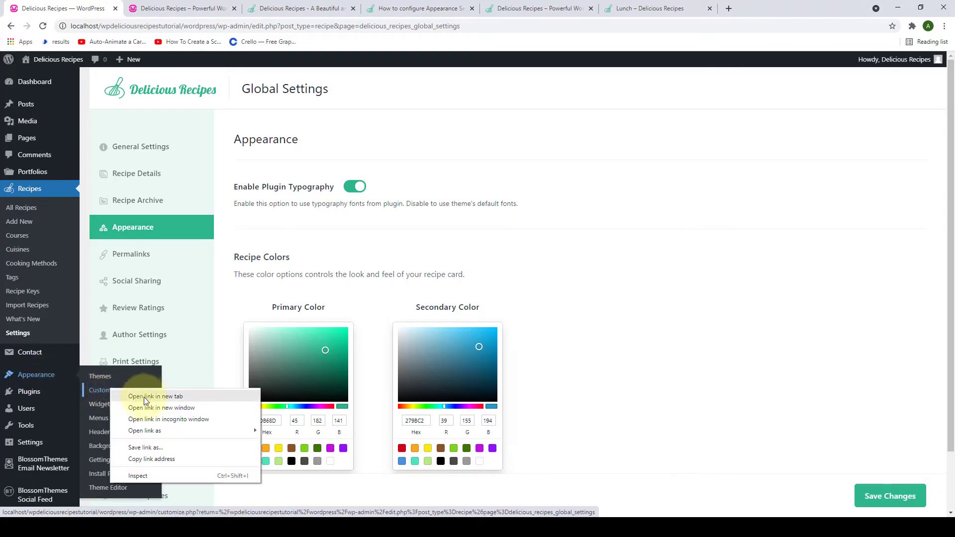
{"action": "left_click", "coordinate": [145, 397]}
{"action": "left_click", "coordinate": [171, 5]}
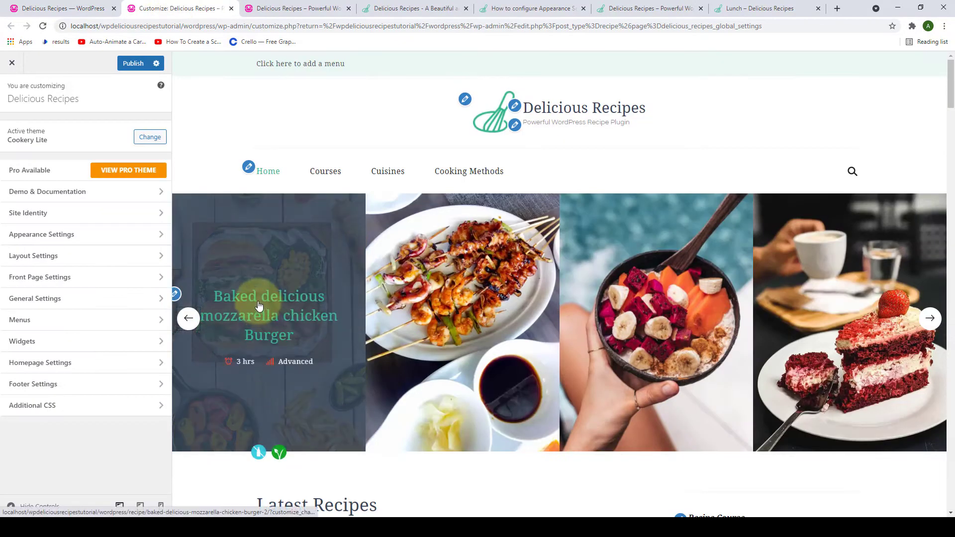
Open the Baked delicious mozzarella chicken Burger recipe in the Customizer preview
{"action": "left_click", "coordinate": [284, 297]}
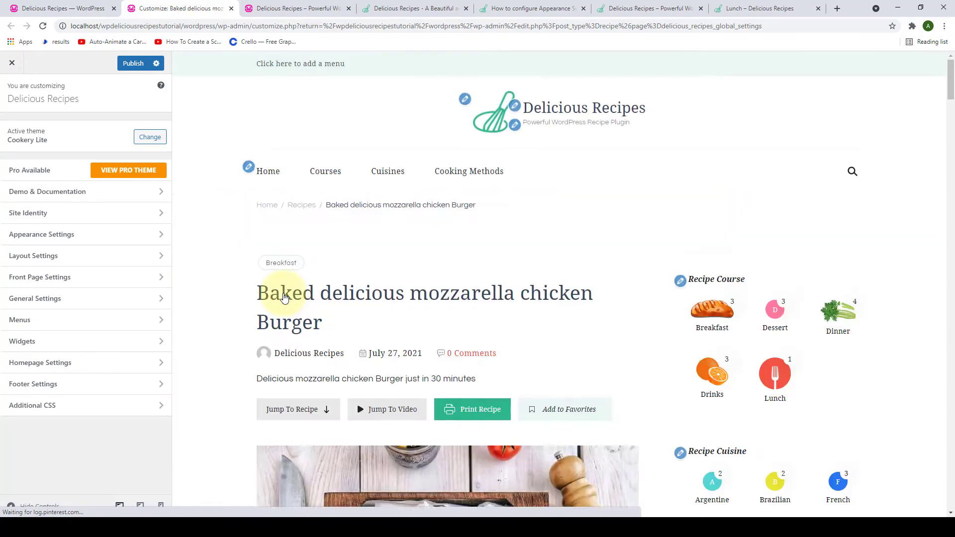
{"action": "scroll", "coordinate": [393, 252], "scroll_direction": "down", "scroll_amount": 9}
{"action": "scroll", "coordinate": [393, 252], "scroll_direction": "down", "scroll_amount": 15}
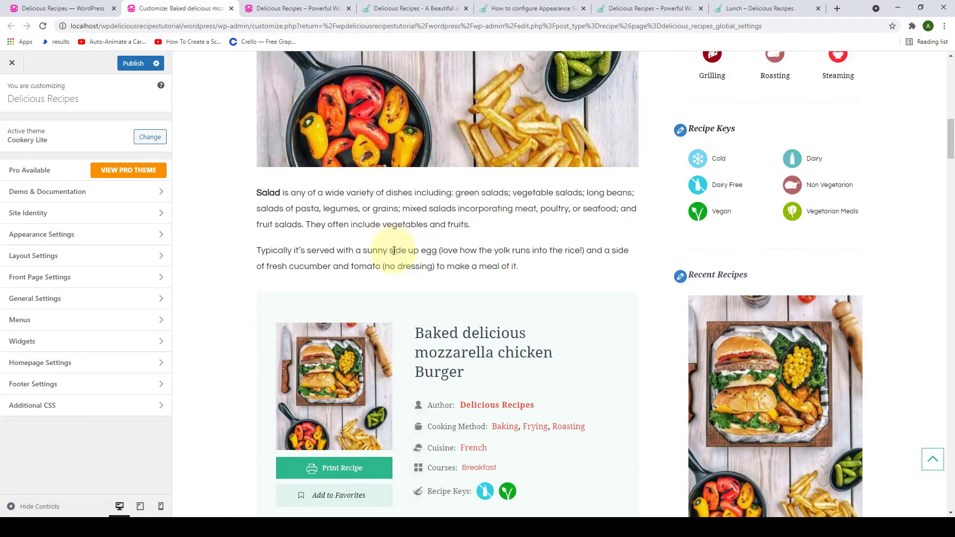
{"action": "scroll", "coordinate": [393, 251], "scroll_direction": "up", "scroll_amount": 2}
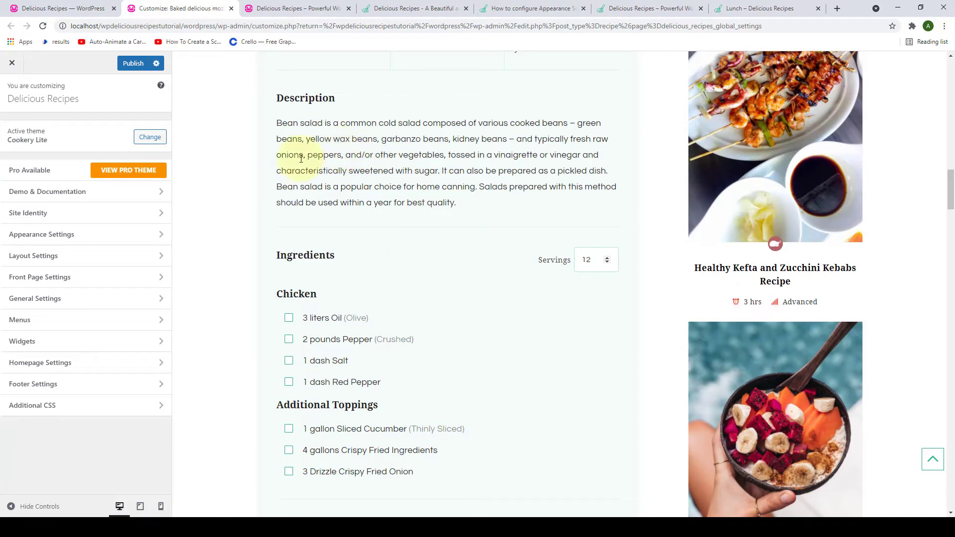
Change the primary font from Questrial to Ravi Prakash in Appearance Settings > Typography
{"action": "left_click", "coordinate": [130, 236]}
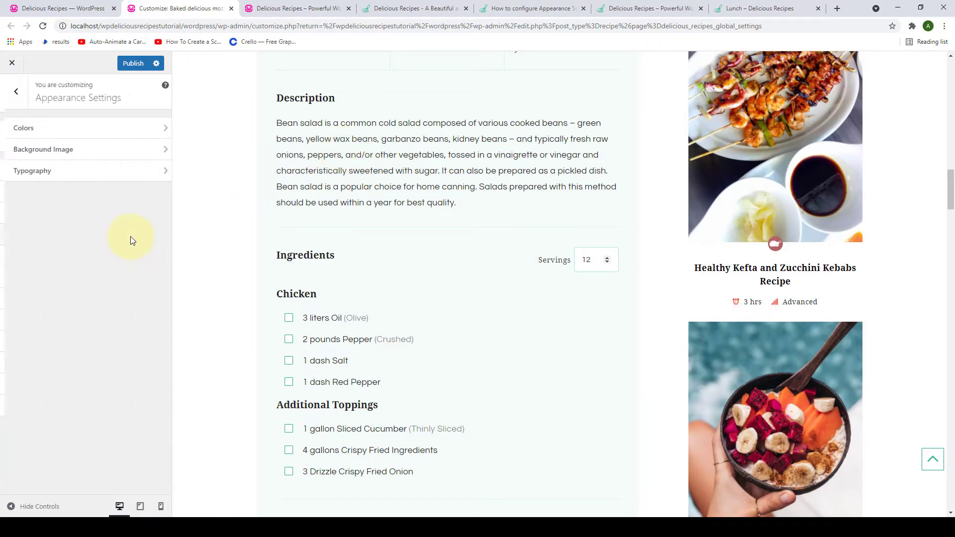
{"action": "left_click", "coordinate": [141, 172]}
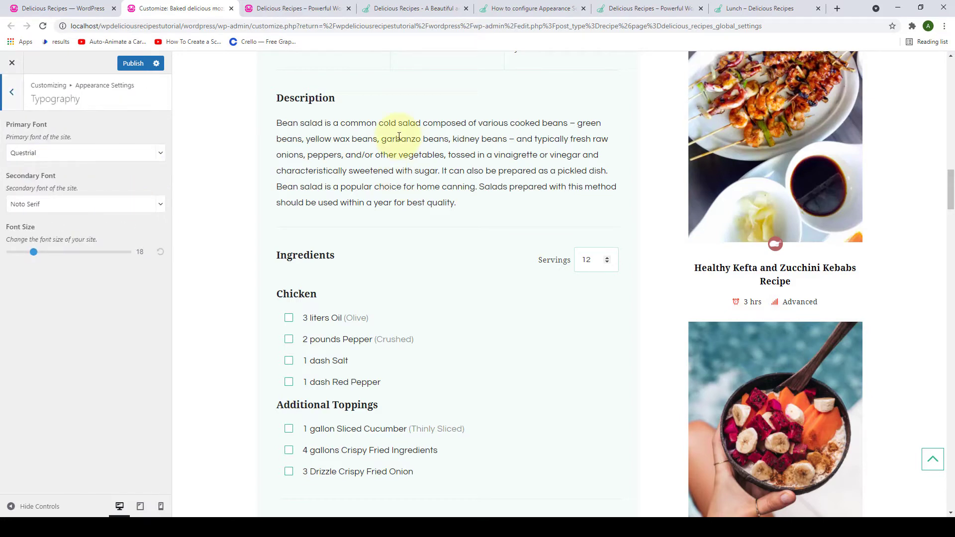
{"action": "left_click", "coordinate": [159, 160]}
{"action": "scroll", "coordinate": [127, 209], "scroll_direction": "down", "scroll_amount": 5}
{"action": "left_click", "coordinate": [79, 219]}
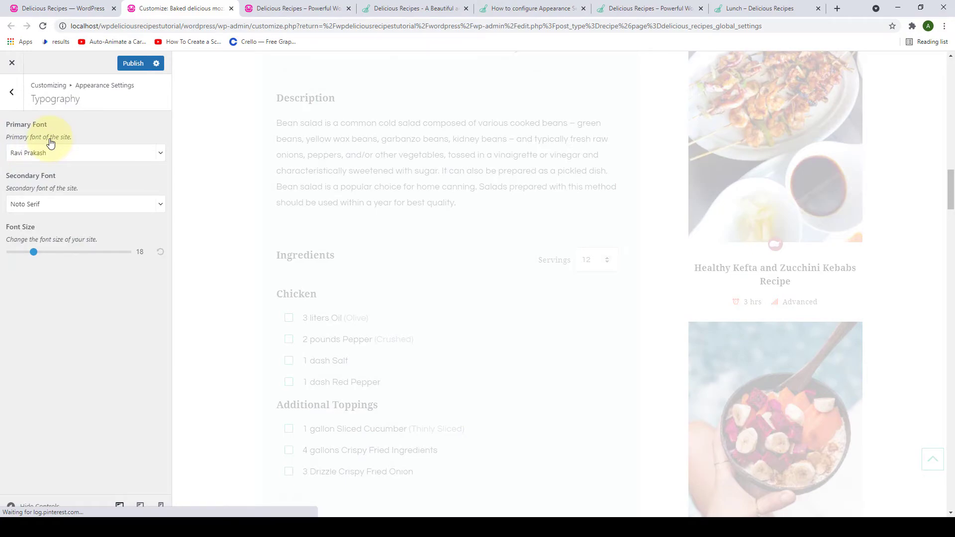
{"action": "scroll", "coordinate": [398, 234], "scroll_direction": "down", "scroll_amount": 9}
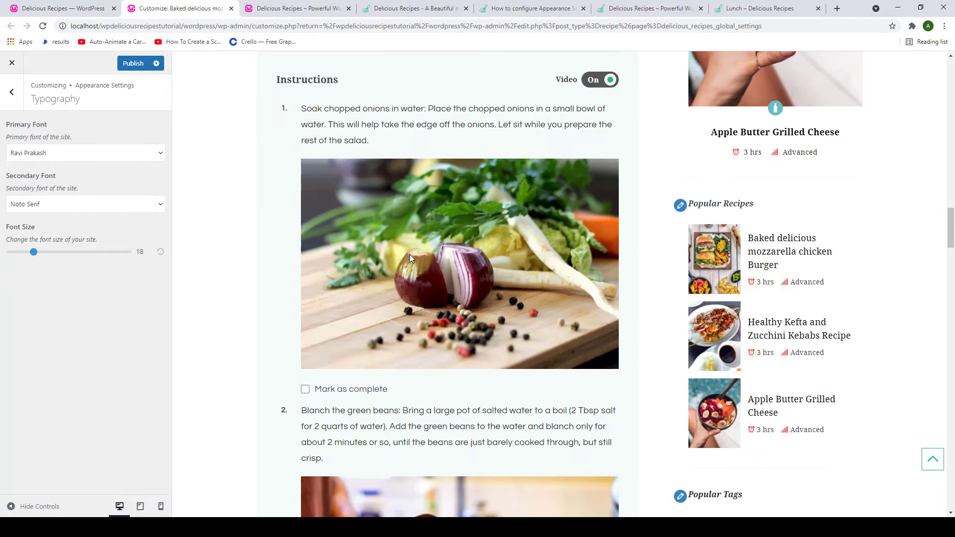
{"action": "scroll", "coordinate": [412, 260], "scroll_direction": "down", "scroll_amount": 12}
{"action": "scroll", "coordinate": [414, 260], "scroll_direction": "up", "scroll_amount": 10}
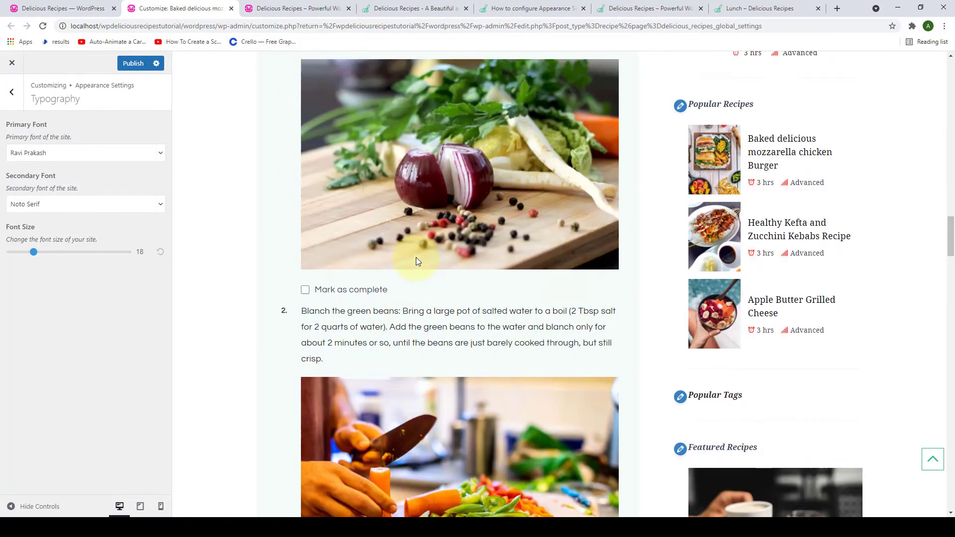
{"action": "scroll", "coordinate": [416, 258], "scroll_direction": "up", "scroll_amount": 4}
Set the secondary font to Oldenburg and review it in the recipe preview
{"action": "left_click", "coordinate": [68, 204]}
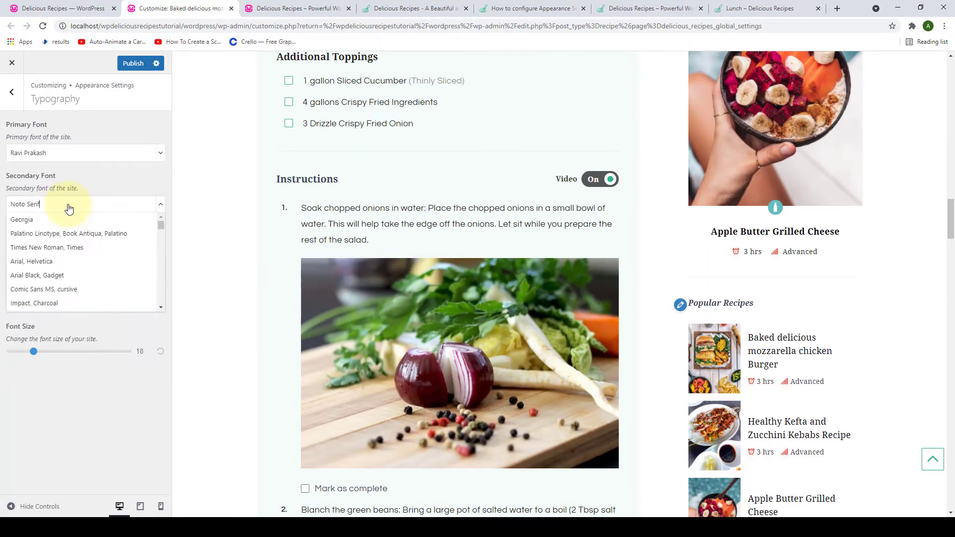
{"action": "scroll", "coordinate": [74, 255], "scroll_direction": "down", "scroll_amount": 5}
{"action": "left_click", "coordinate": [83, 272]}
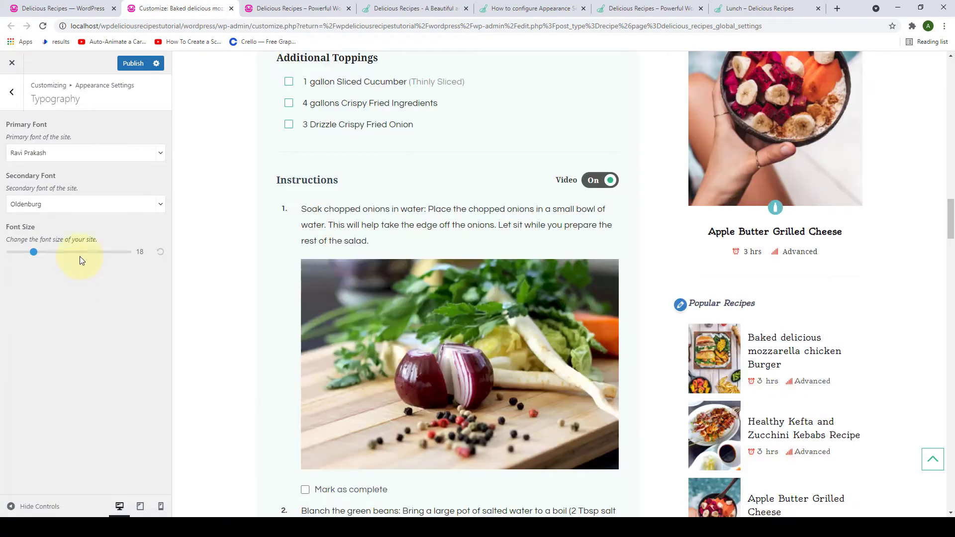
{"action": "scroll", "coordinate": [419, 283], "scroll_direction": "down", "scroll_amount": 4}
{"action": "scroll", "coordinate": [419, 283], "scroll_direction": "down", "scroll_amount": 7}
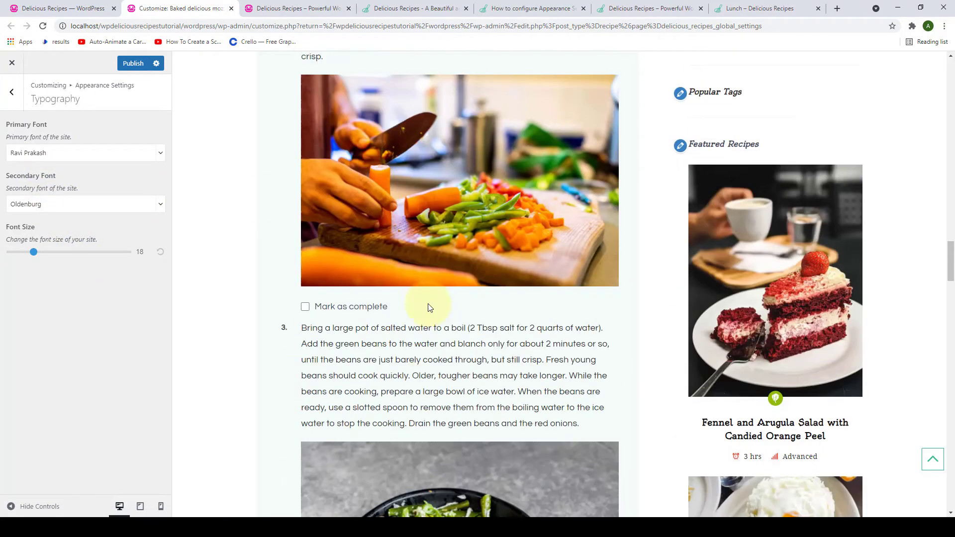
{"action": "scroll", "coordinate": [441, 330], "scroll_direction": "up", "scroll_amount": 8}
{"action": "scroll", "coordinate": [505, 283], "scroll_direction": "up", "scroll_amount": 12}
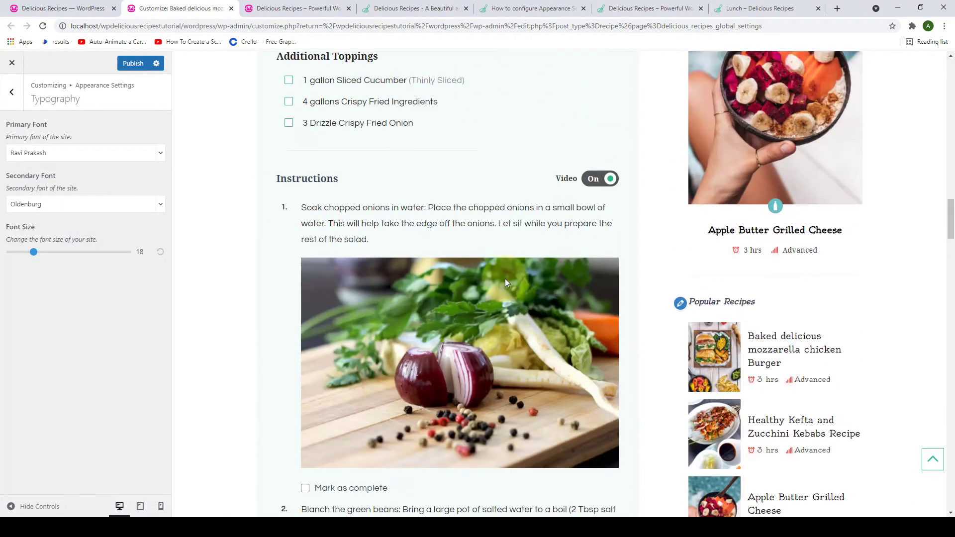
{"action": "scroll", "coordinate": [839, 237], "scroll_direction": "up", "scroll_amount": 14}
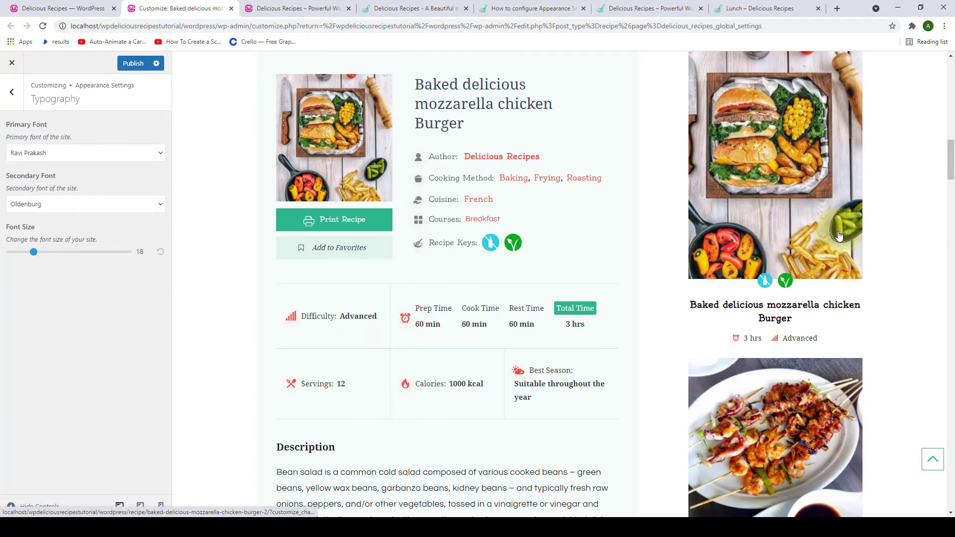
{"action": "scroll", "coordinate": [838, 237], "scroll_direction": "up", "scroll_amount": 9}
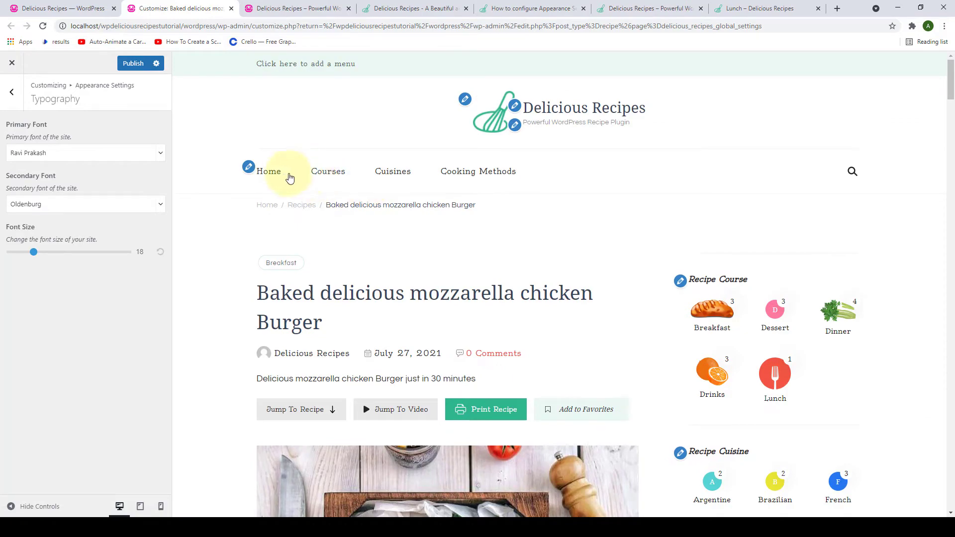
{"action": "scroll", "coordinate": [788, 188], "scroll_direction": "down", "scroll_amount": 3}
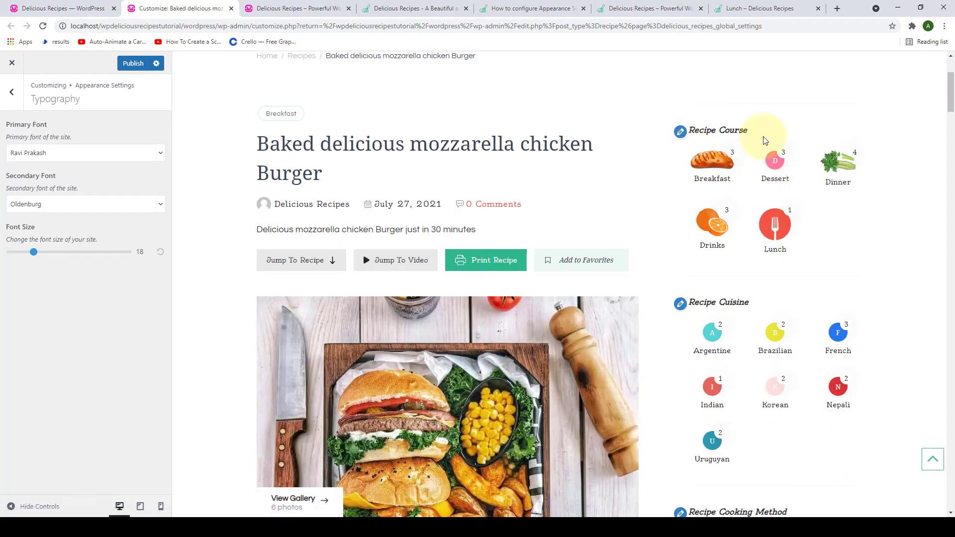
{"action": "scroll", "coordinate": [620, 181], "scroll_direction": "down", "scroll_amount": 15}
{"action": "scroll", "coordinate": [621, 184], "scroll_direction": "down", "scroll_amount": 10}
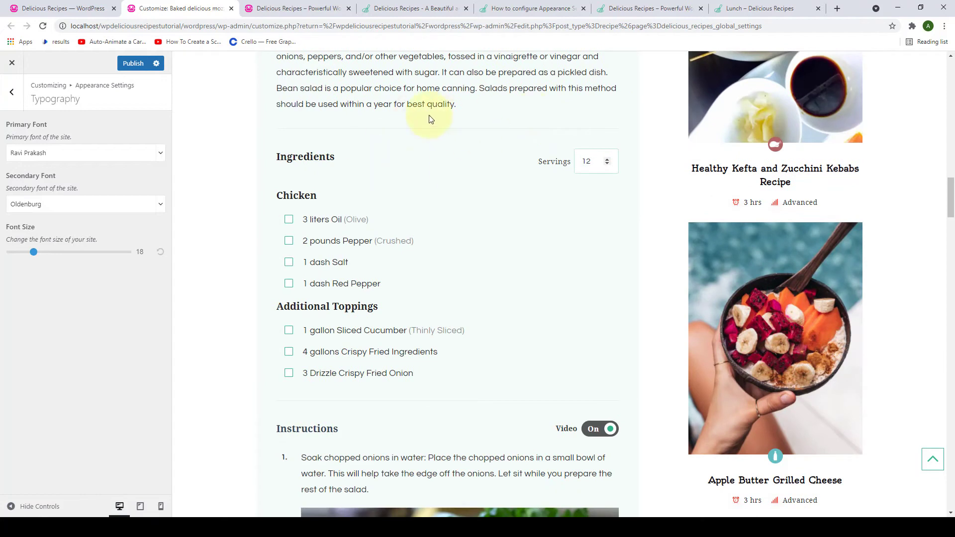
Confirm the chosen primary font and the Oldenburg secondary font, leaving both unchanged
{"action": "left_click", "coordinate": [85, 154]}
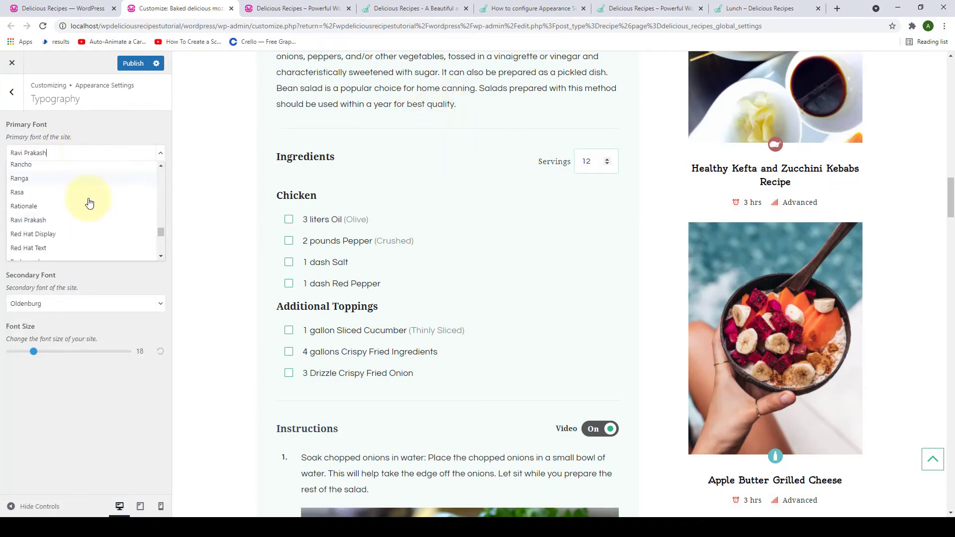
{"action": "left_click", "coordinate": [114, 138]}
{"action": "left_click", "coordinate": [125, 205]}
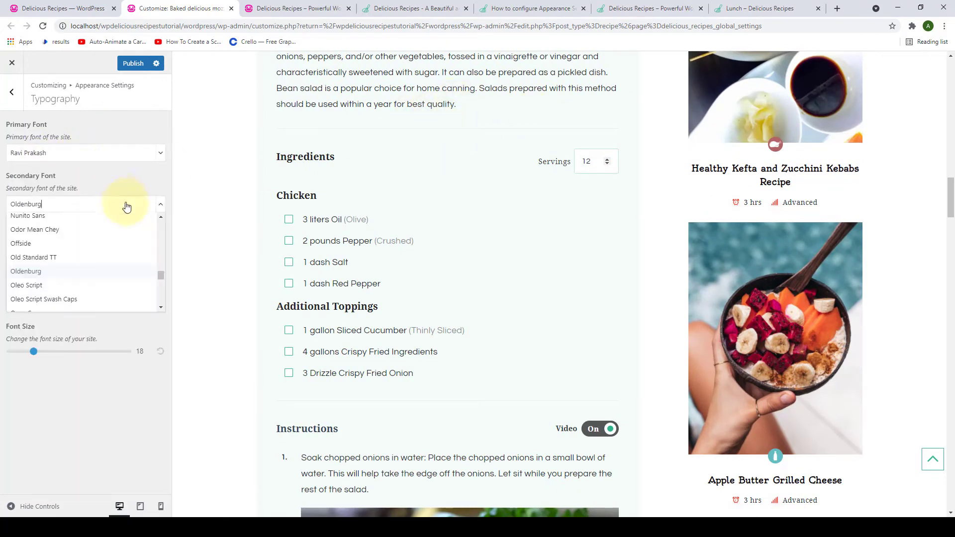
{"action": "left_click", "coordinate": [144, 180]}
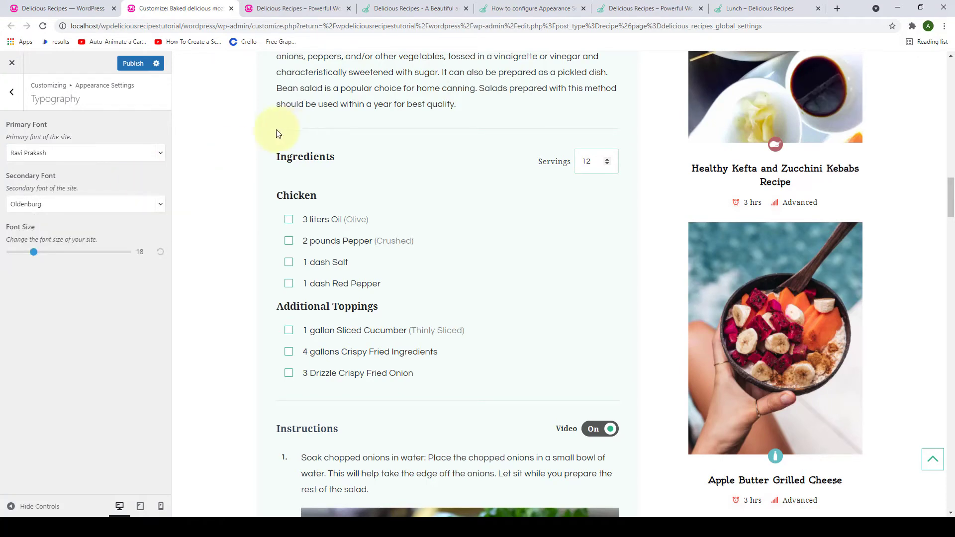
Disable Enable Plugin Typography in the Delicious Recipes global settings and save the changes
{"action": "left_click", "coordinate": [64, 8]}
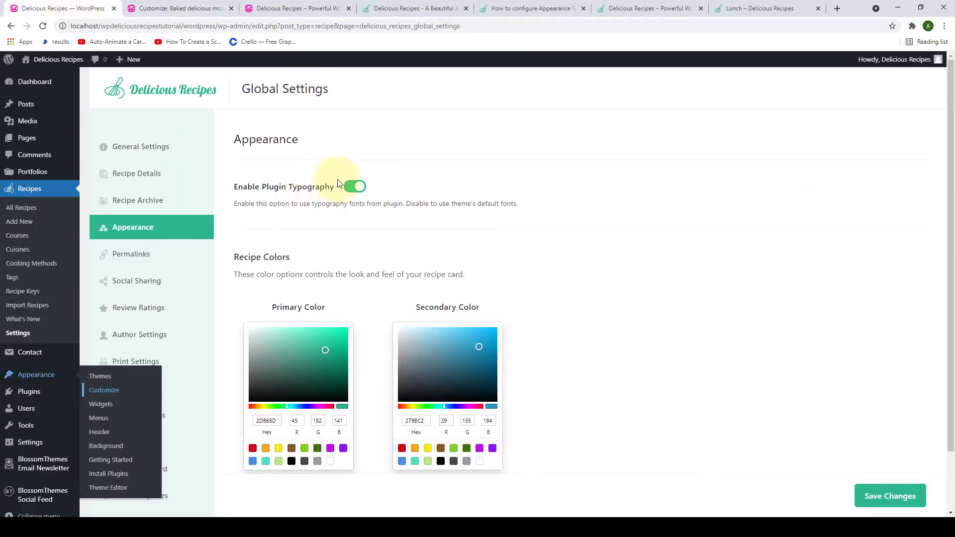
{"action": "left_click", "coordinate": [352, 186]}
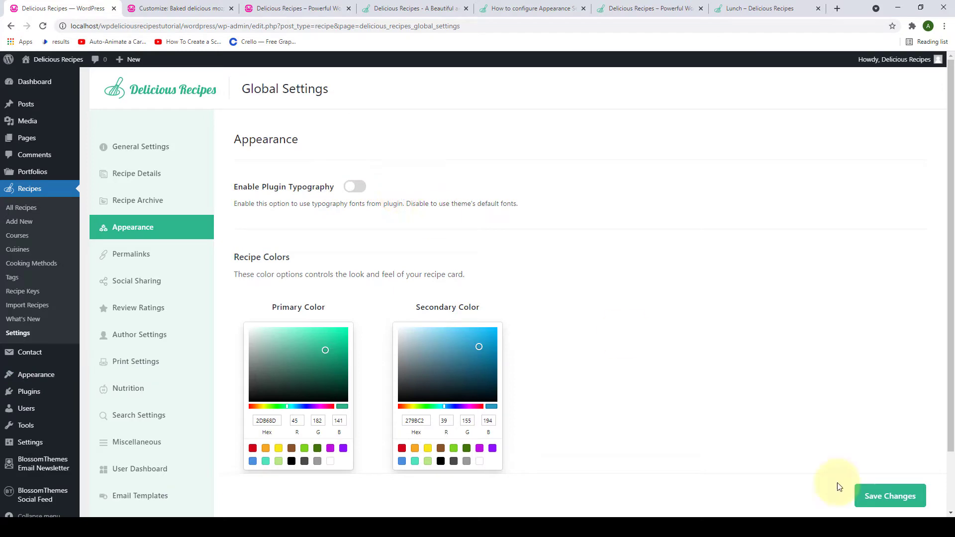
{"action": "left_click", "coordinate": [885, 496]}
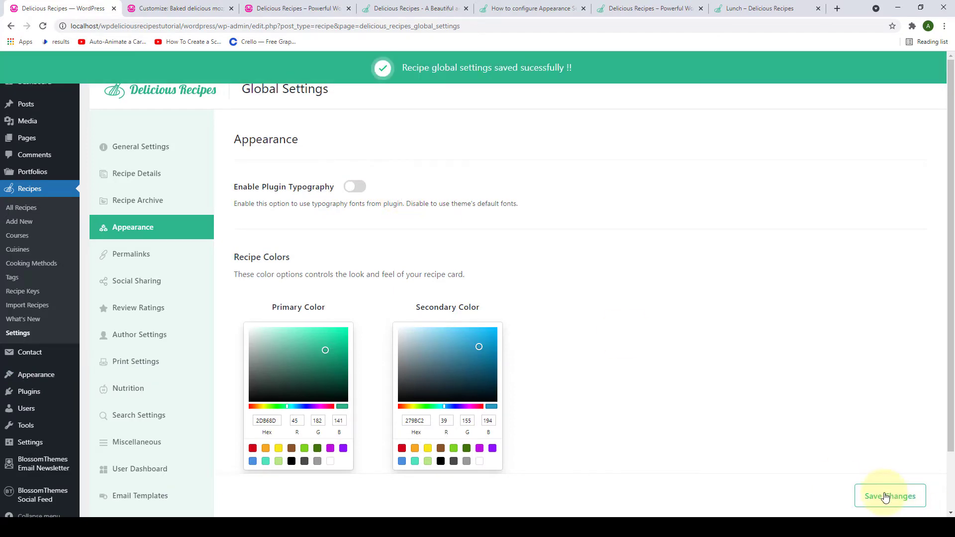
{"action": "left_click", "coordinate": [168, 6]}
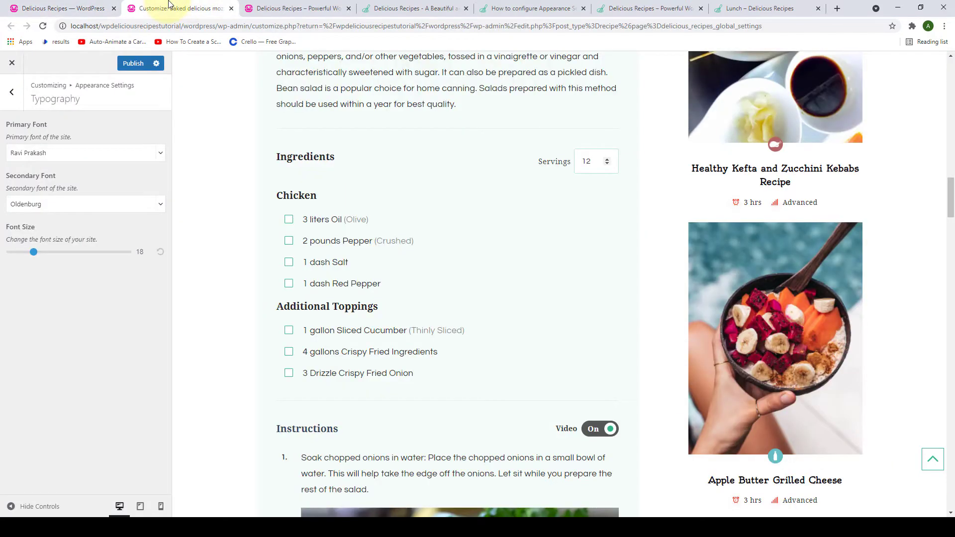
Make Sofia the primary font and check it on the recipe preview
{"action": "scroll", "coordinate": [281, 248], "scroll_direction": "up", "scroll_amount": 3}
{"action": "scroll", "coordinate": [280, 243], "scroll_direction": "down", "scroll_amount": 2}
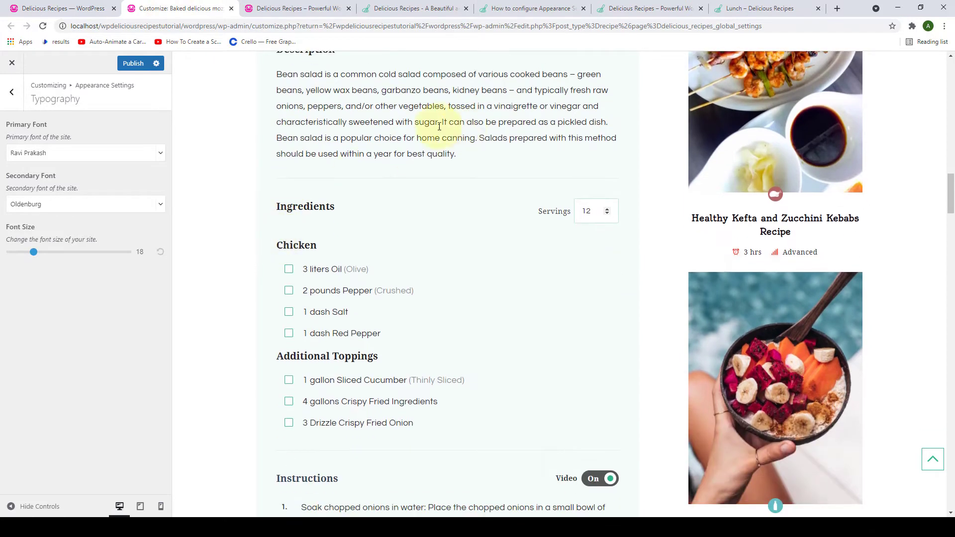
{"action": "left_click", "coordinate": [117, 155]}
{"action": "scroll", "coordinate": [92, 231], "scroll_direction": "down", "scroll_amount": 10}
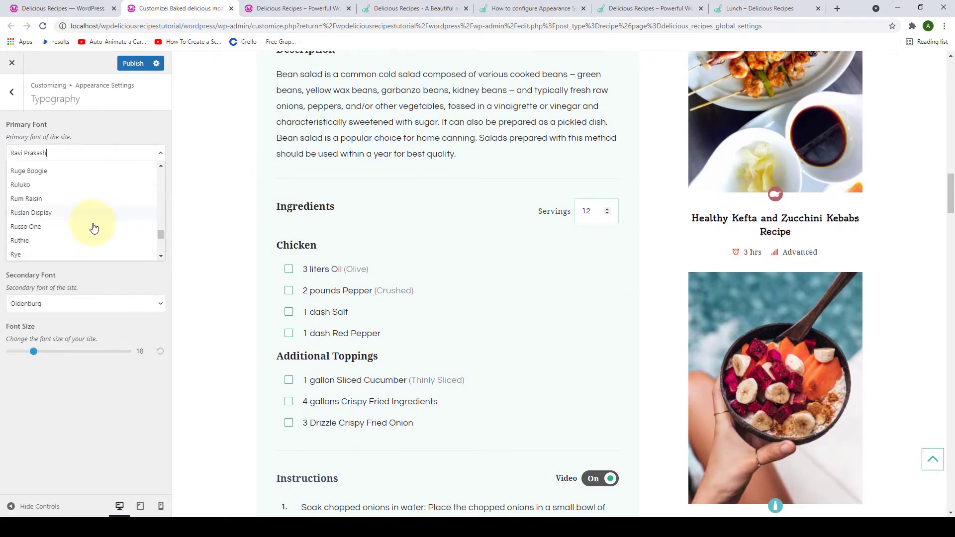
{"action": "scroll", "coordinate": [97, 241], "scroll_direction": "down", "scroll_amount": 10}
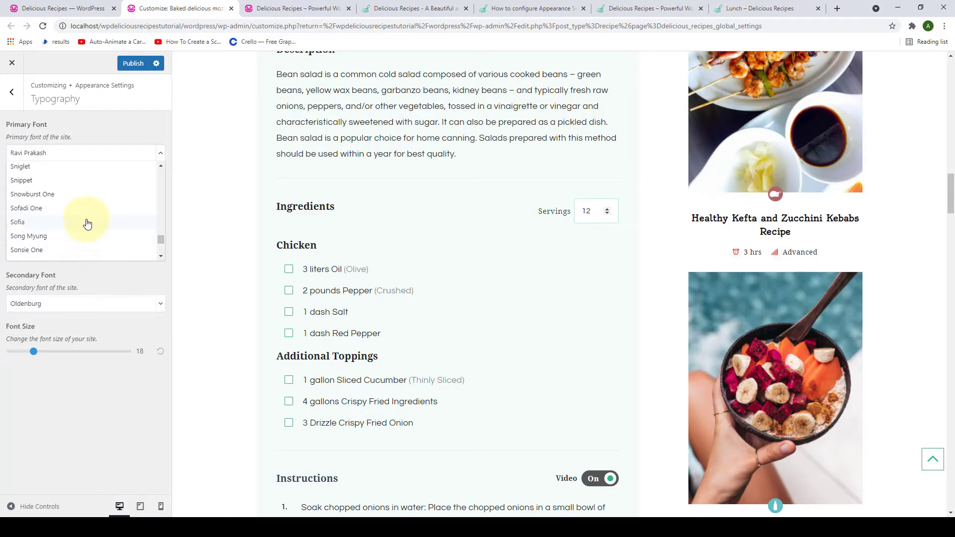
{"action": "left_click", "coordinate": [86, 221]}
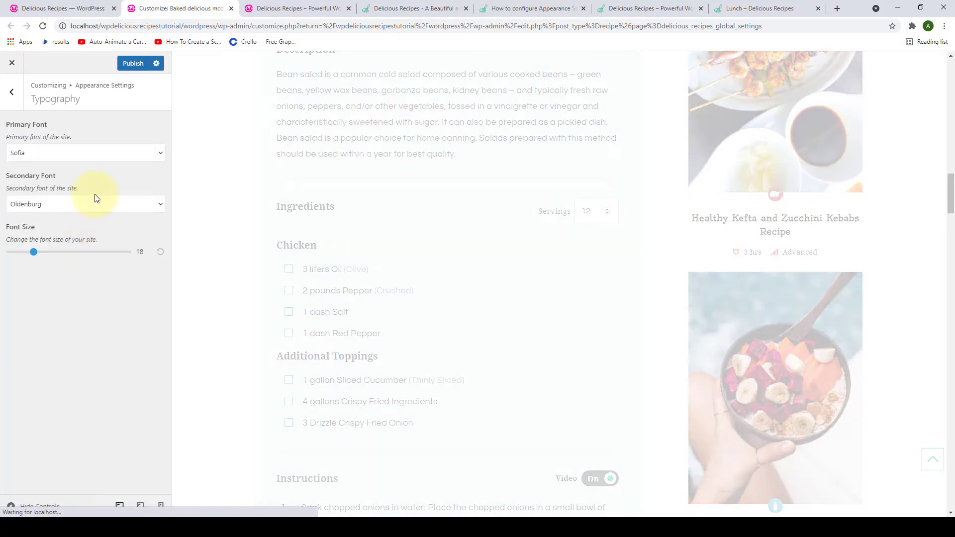
{"action": "scroll", "coordinate": [387, 226], "scroll_direction": "down", "scroll_amount": 3}
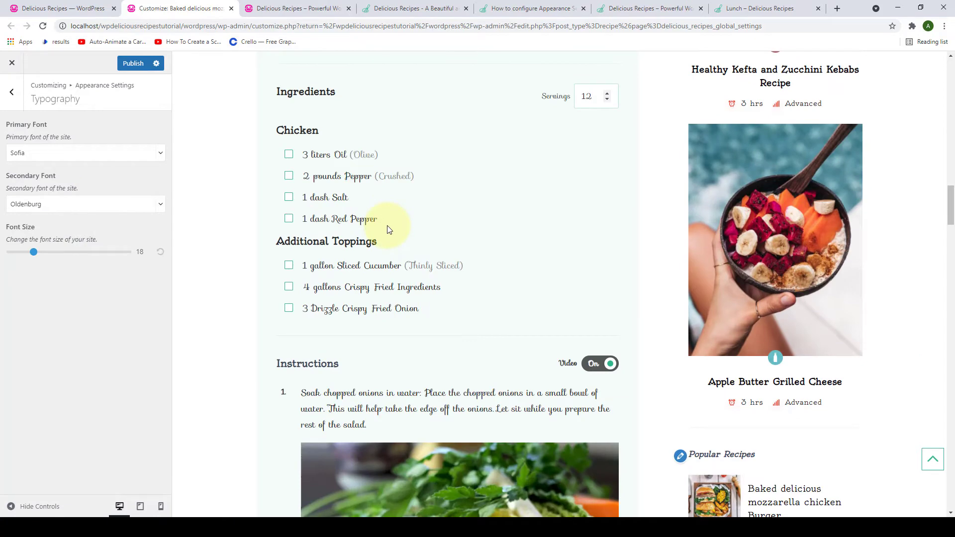
{"action": "scroll", "coordinate": [389, 229], "scroll_direction": "down", "scroll_amount": 3}
{"action": "scroll", "coordinate": [389, 229], "scroll_direction": "down", "scroll_amount": 1}
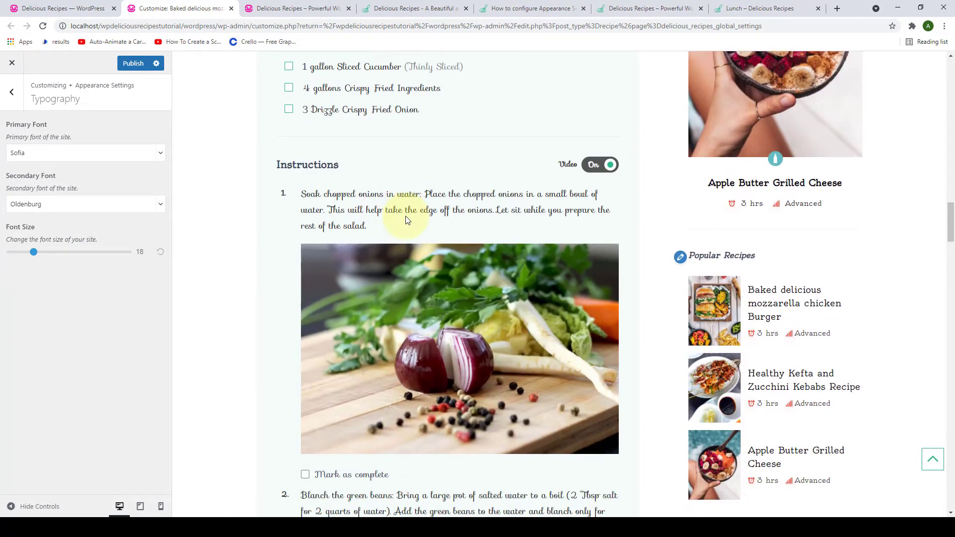
{"action": "scroll", "coordinate": [404, 213], "scroll_direction": "up", "scroll_amount": 2}
{"action": "scroll", "coordinate": [405, 219], "scroll_direction": "down", "scroll_amount": 1}
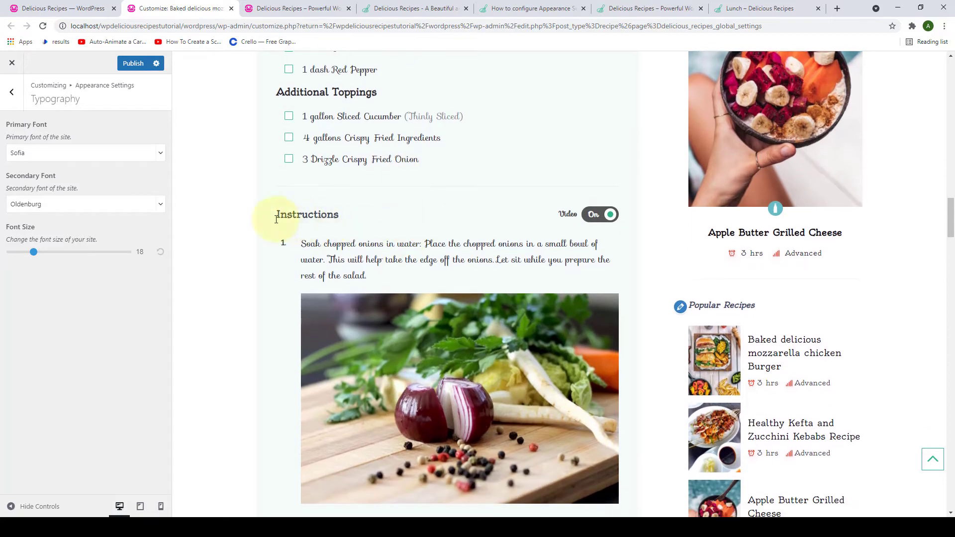
{"action": "scroll", "coordinate": [349, 229], "scroll_direction": "up", "scroll_amount": 1}
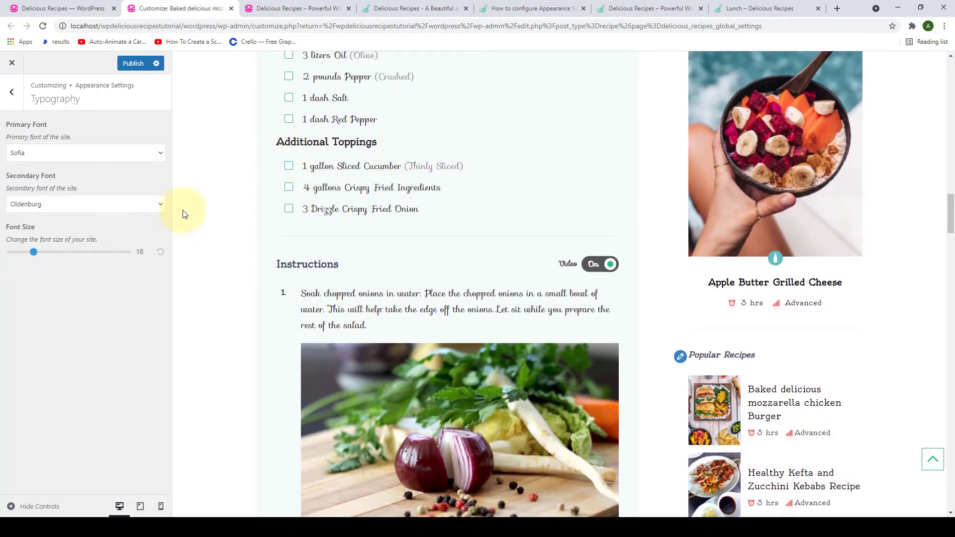
Make Poller One the secondary font and check it on the recipe preview
{"action": "left_click", "coordinate": [145, 205]}
{"action": "scroll", "coordinate": [97, 267], "scroll_direction": "down", "scroll_amount": 5}
{"action": "scroll", "coordinate": [101, 278], "scroll_direction": "down", "scroll_amount": 3}
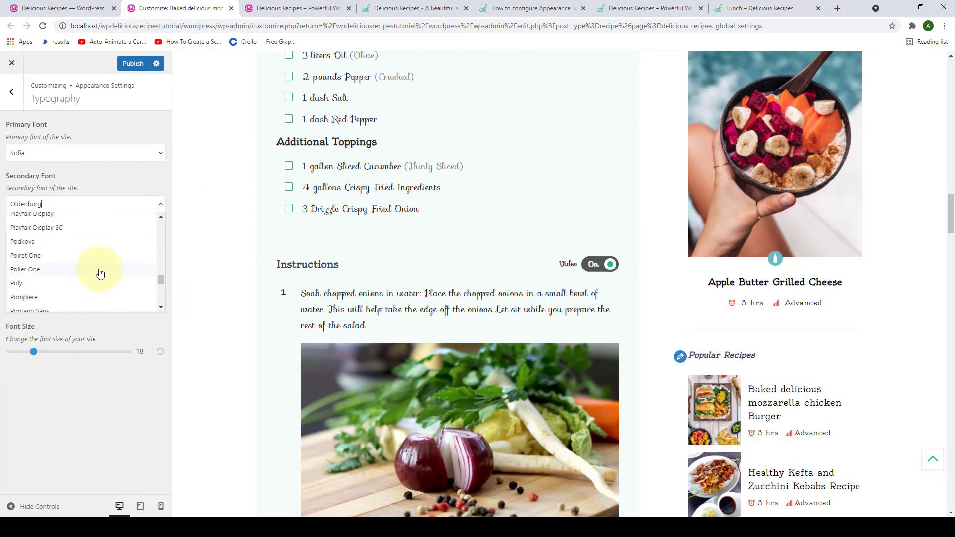
{"action": "left_click", "coordinate": [98, 270]}
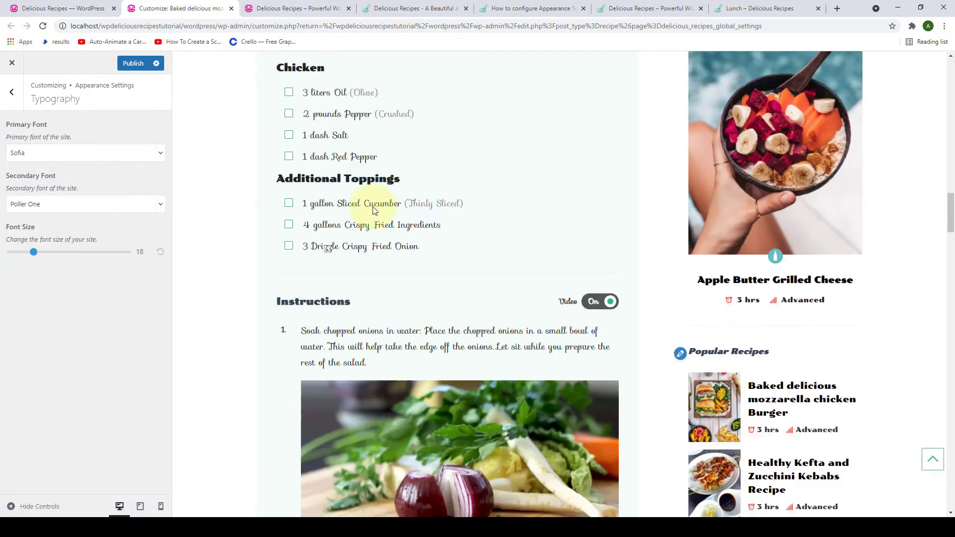
{"action": "scroll", "coordinate": [383, 241], "scroll_direction": "down", "scroll_amount": 10}
{"action": "scroll", "coordinate": [389, 259], "scroll_direction": "down", "scroll_amount": 6}
{"action": "scroll", "coordinate": [623, 283], "scroll_direction": "up", "scroll_amount": 7}
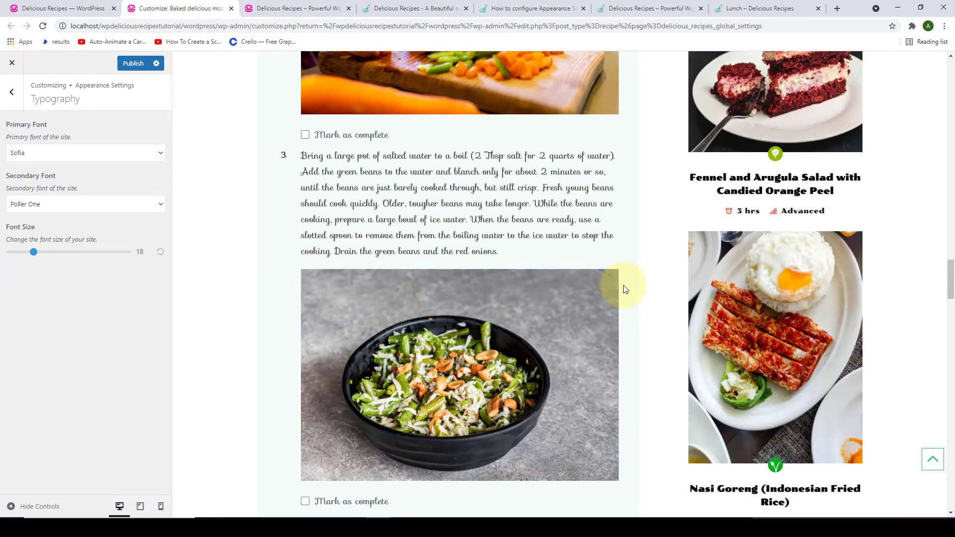
{"action": "scroll", "coordinate": [497, 258], "scroll_direction": "up", "scroll_amount": 11}
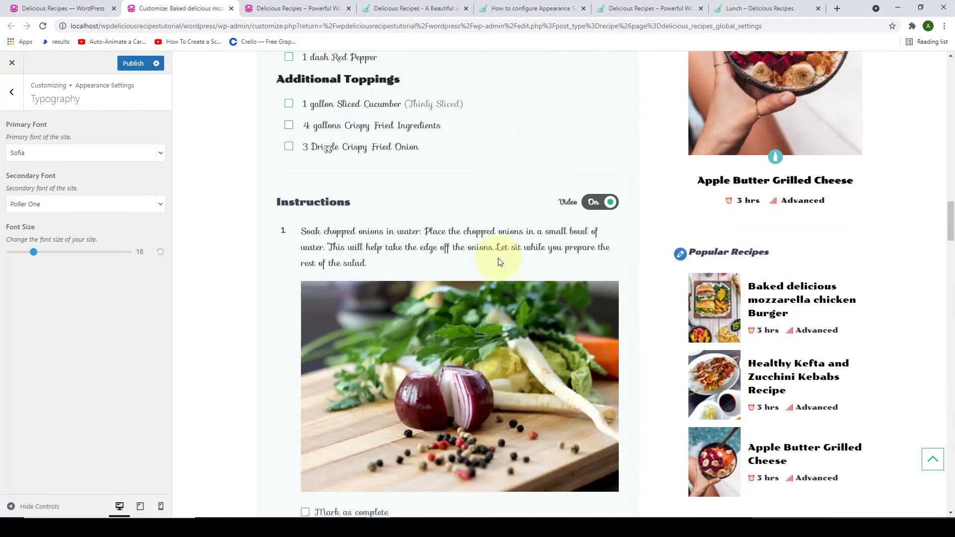
{"action": "scroll", "coordinate": [497, 258], "scroll_direction": "up", "scroll_amount": 4}
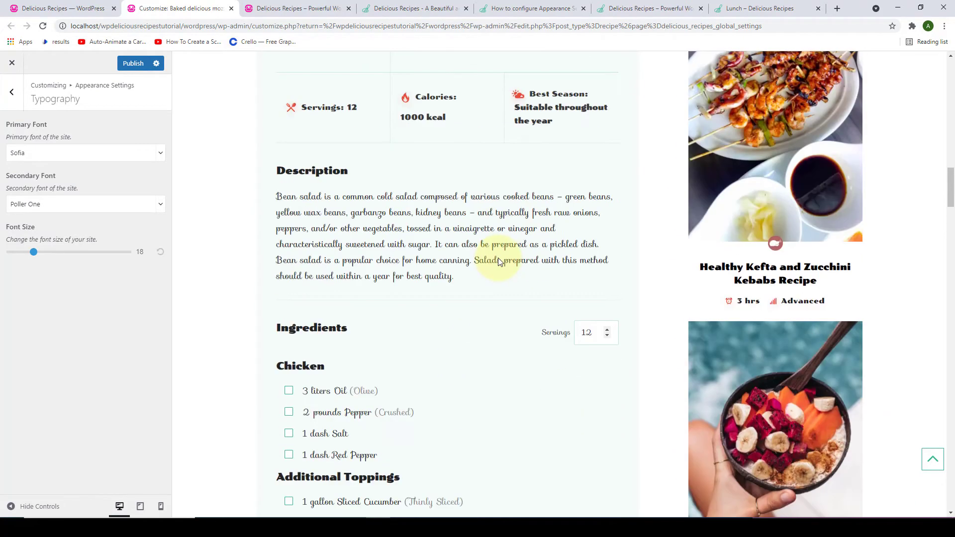
Re-enable Enable Plugin Typography in the Delicious Recipes global Appearance settings and save
{"action": "left_click", "coordinate": [81, 9]}
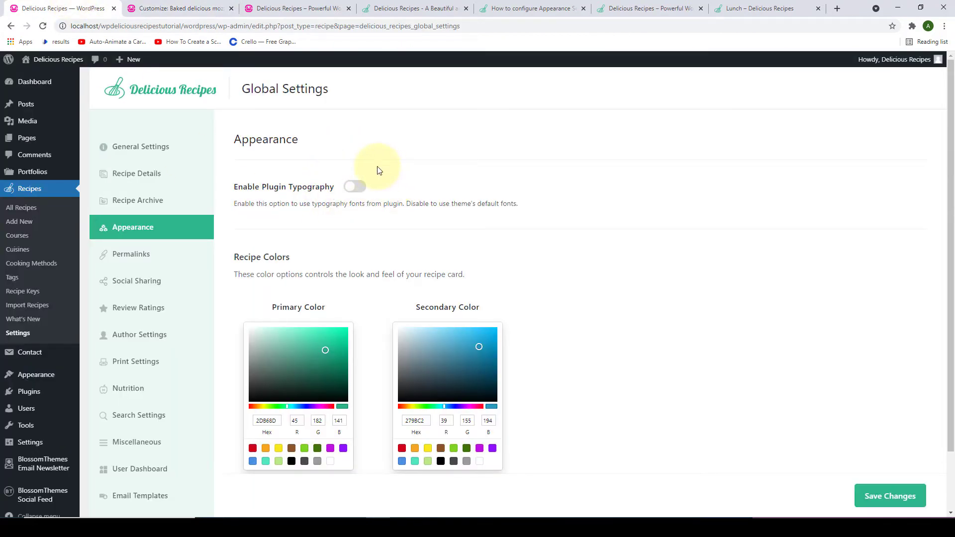
{"action": "left_click", "coordinate": [356, 187]}
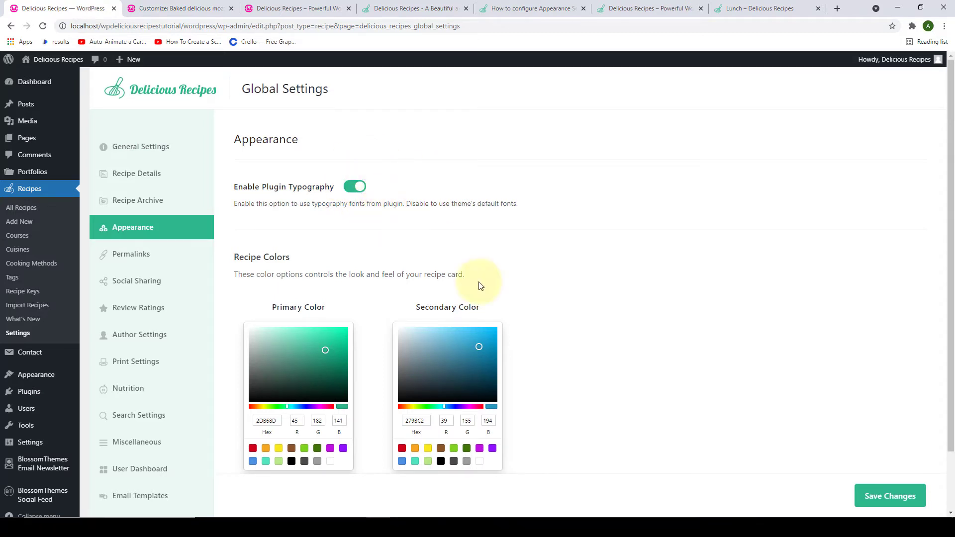
{"action": "left_click", "coordinate": [883, 497]}
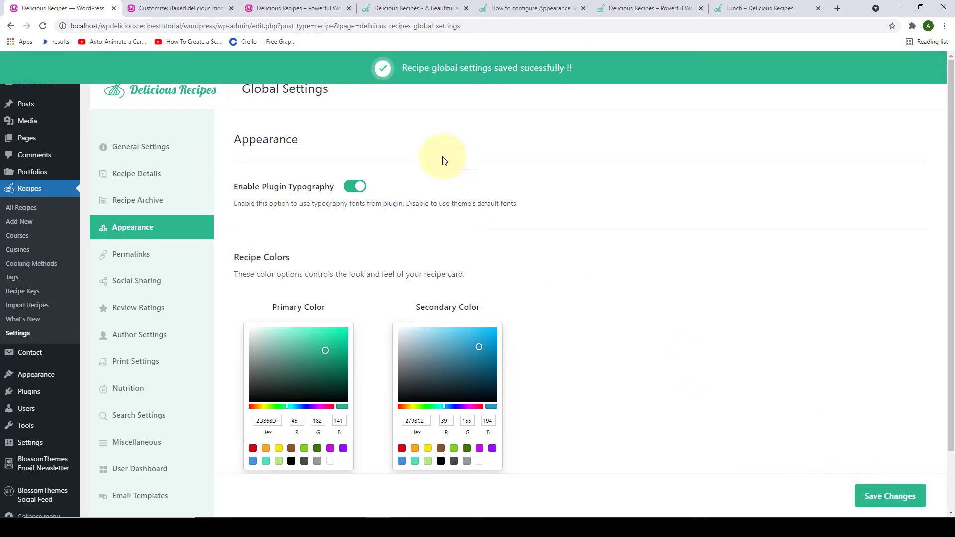
Switch the Customizer's primary font to Sawarabi Gothic
{"action": "left_click", "coordinate": [183, 6]}
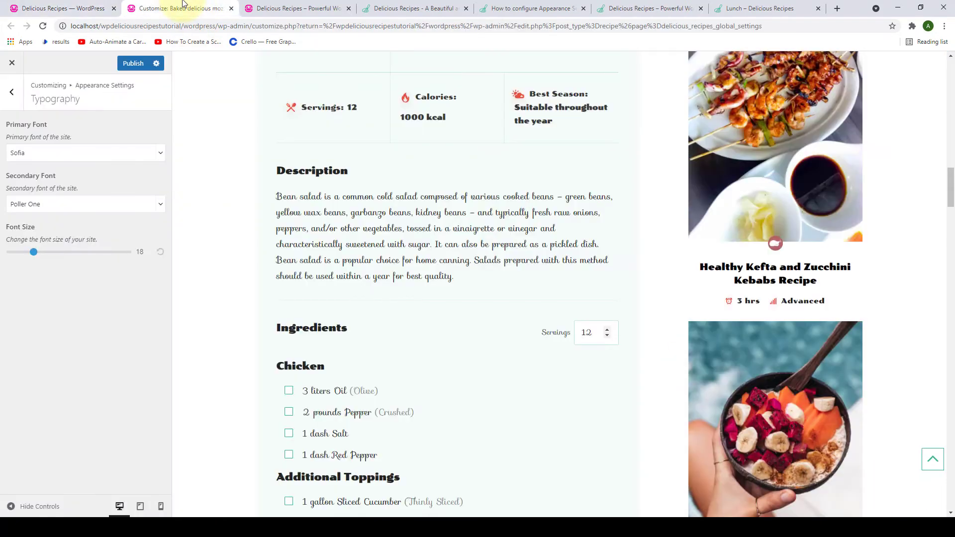
{"action": "scroll", "coordinate": [245, 226], "scroll_direction": "down", "scroll_amount": 2}
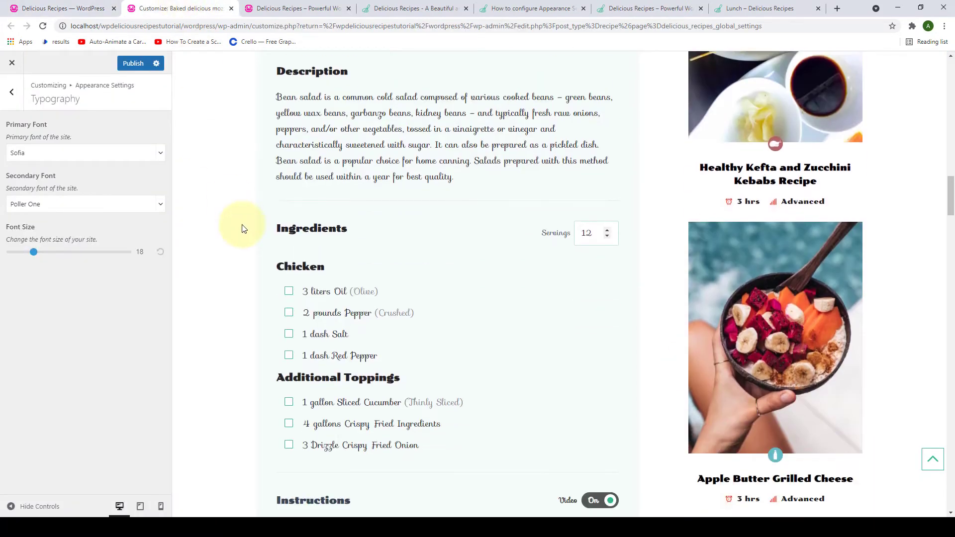
{"action": "left_click", "coordinate": [128, 160]}
{"action": "scroll", "coordinate": [117, 221], "scroll_direction": "down", "scroll_amount": 6}
{"action": "scroll", "coordinate": [119, 239], "scroll_direction": "up", "scroll_amount": 6}
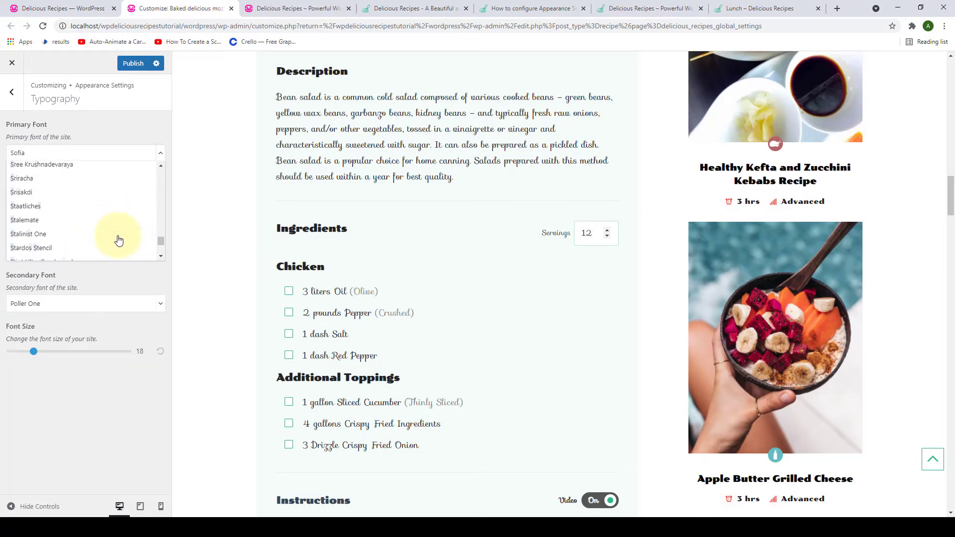
{"action": "scroll", "coordinate": [119, 238], "scroll_direction": "up", "scroll_amount": 5}
{"action": "left_click", "coordinate": [120, 237]}
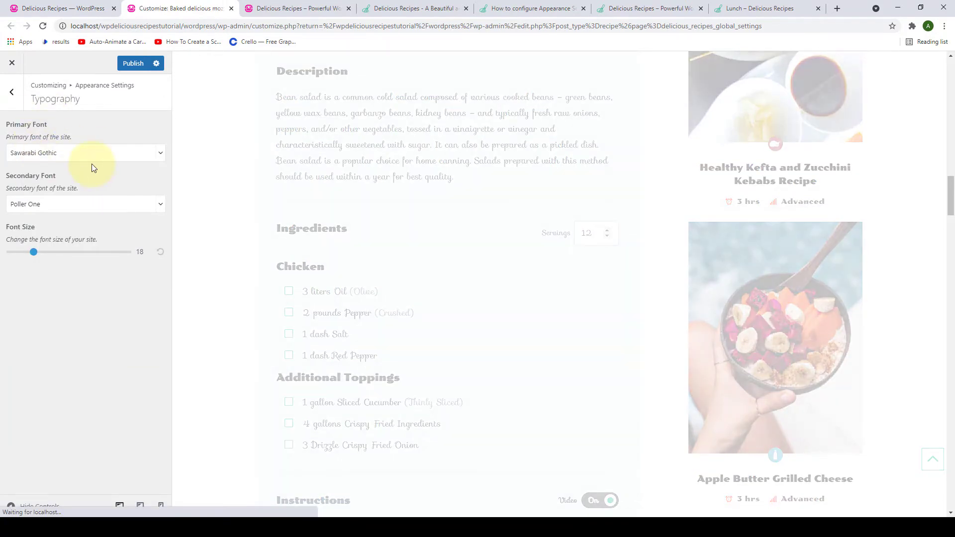
Review the Sawarabi Gothic font on the recipe preview, then return to the recipe global settings
{"action": "scroll", "coordinate": [395, 245], "scroll_direction": "down", "scroll_amount": 11}
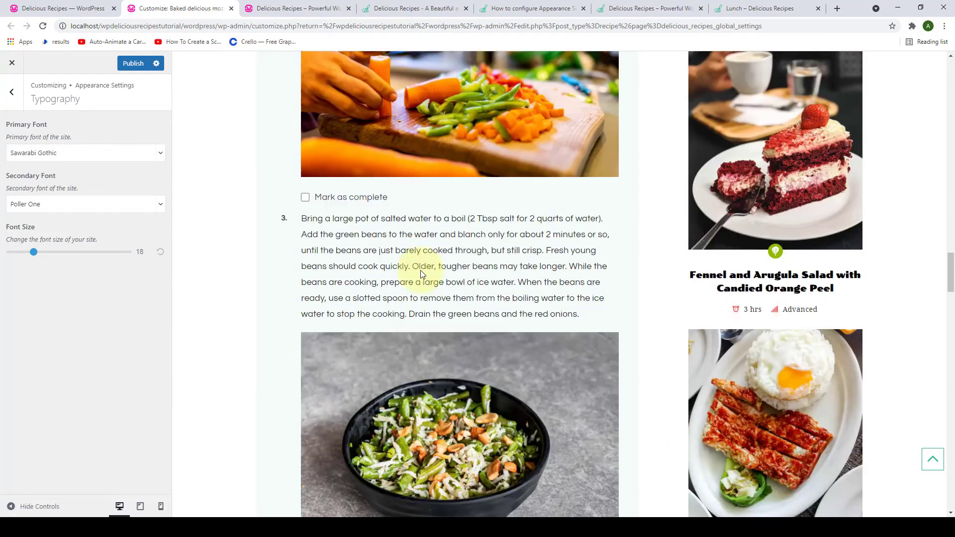
{"action": "scroll", "coordinate": [420, 270], "scroll_direction": "down", "scroll_amount": 11}
{"action": "scroll", "coordinate": [426, 283], "scroll_direction": "up", "scroll_amount": 12}
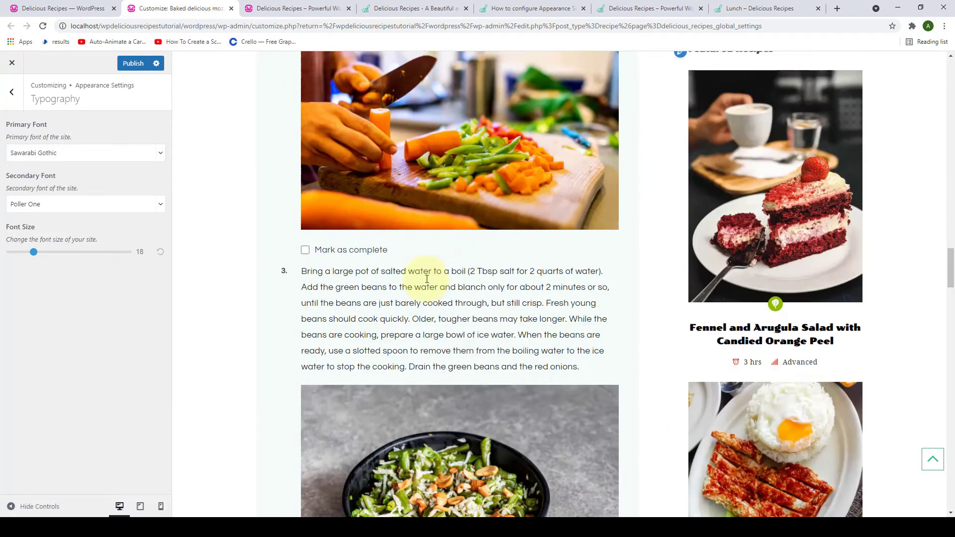
{"action": "scroll", "coordinate": [426, 279], "scroll_direction": "up", "scroll_amount": 10}
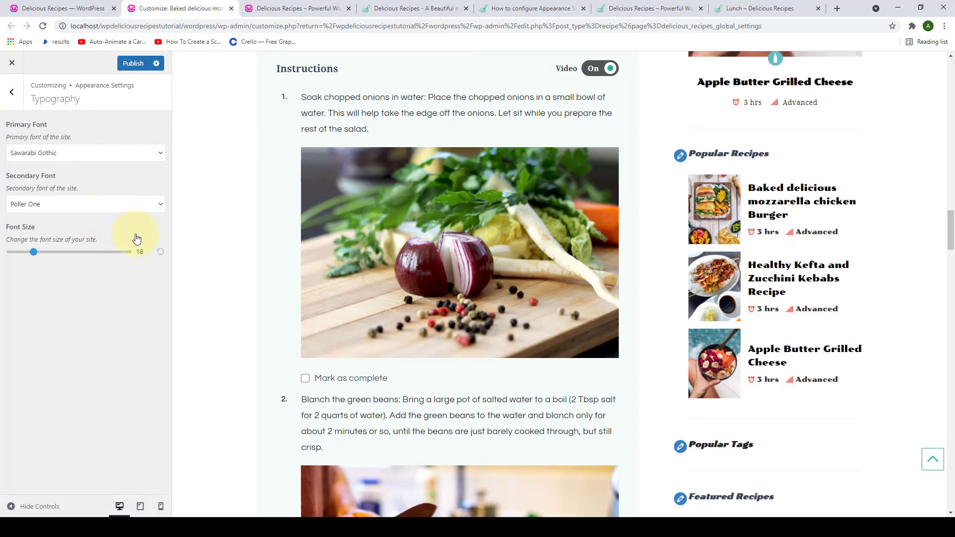
{"action": "scroll", "coordinate": [880, 273], "scroll_direction": "up", "scroll_amount": 8}
{"action": "scroll", "coordinate": [856, 289], "scroll_direction": "up", "scroll_amount": 8}
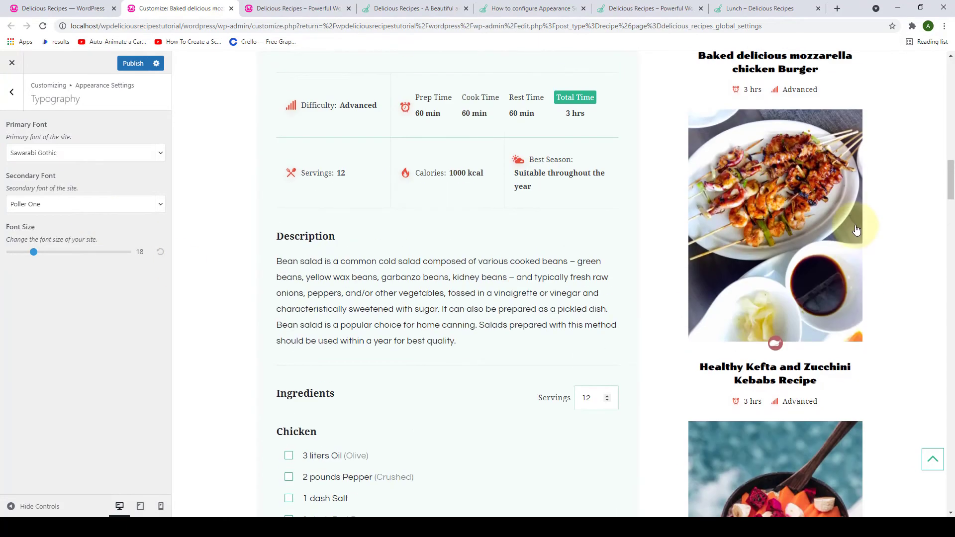
{"action": "scroll", "coordinate": [764, 136], "scroll_direction": "up", "scroll_amount": 15}
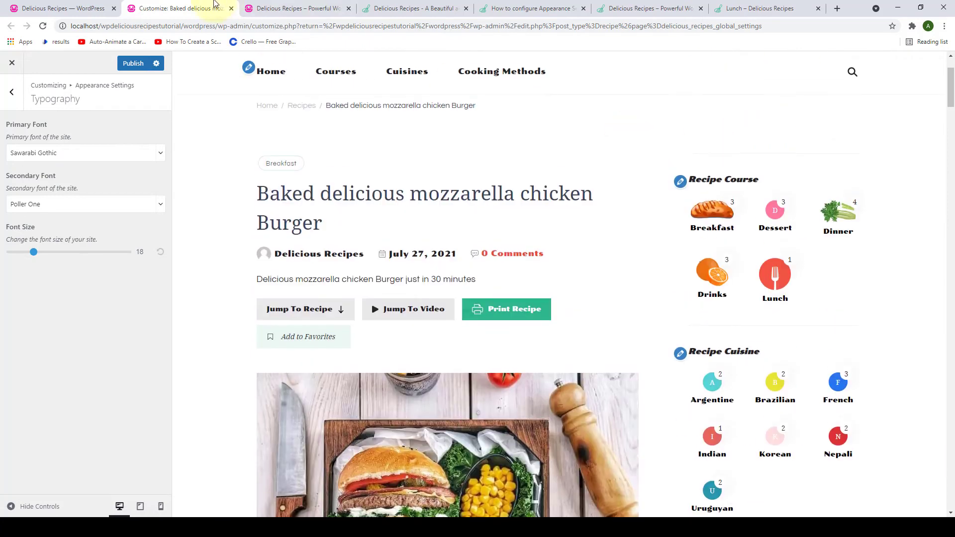
{"action": "left_click", "coordinate": [95, 8]}
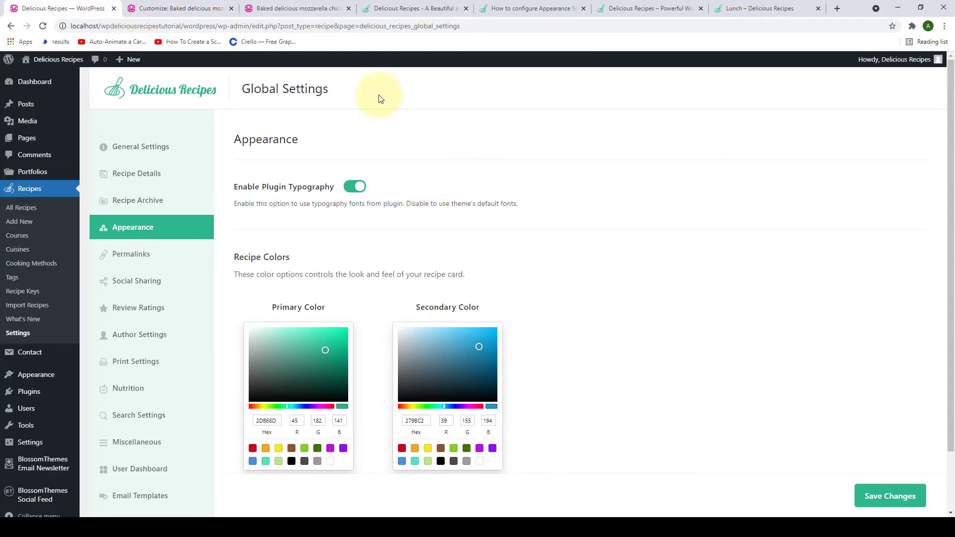
{"action": "scroll", "coordinate": [388, 107], "scroll_direction": "down", "scroll_amount": 3}
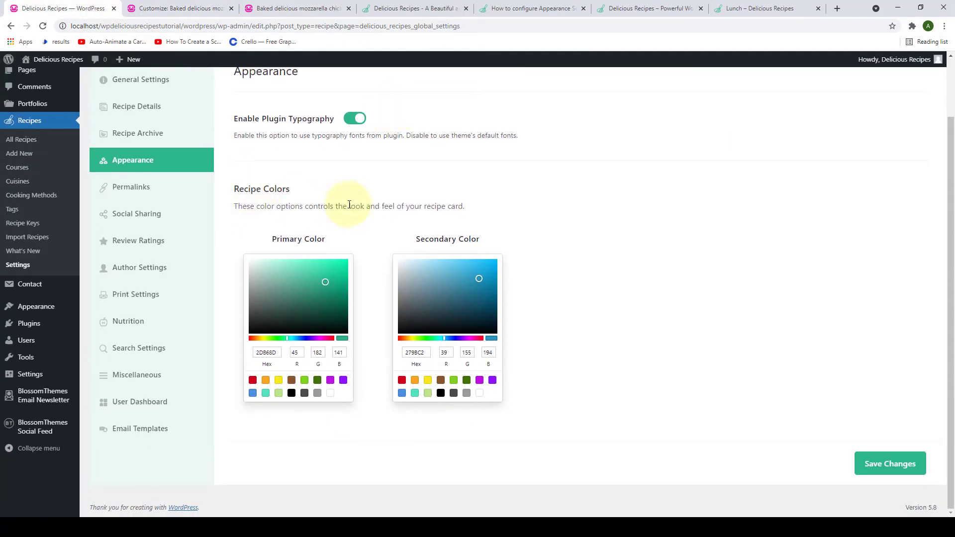
{"action": "left_click", "coordinate": [297, 9]}
{"action": "scroll", "coordinate": [405, 222], "scroll_direction": "up", "scroll_amount": 3}
{"action": "scroll", "coordinate": [354, 181], "scroll_direction": "up", "scroll_amount": 6}
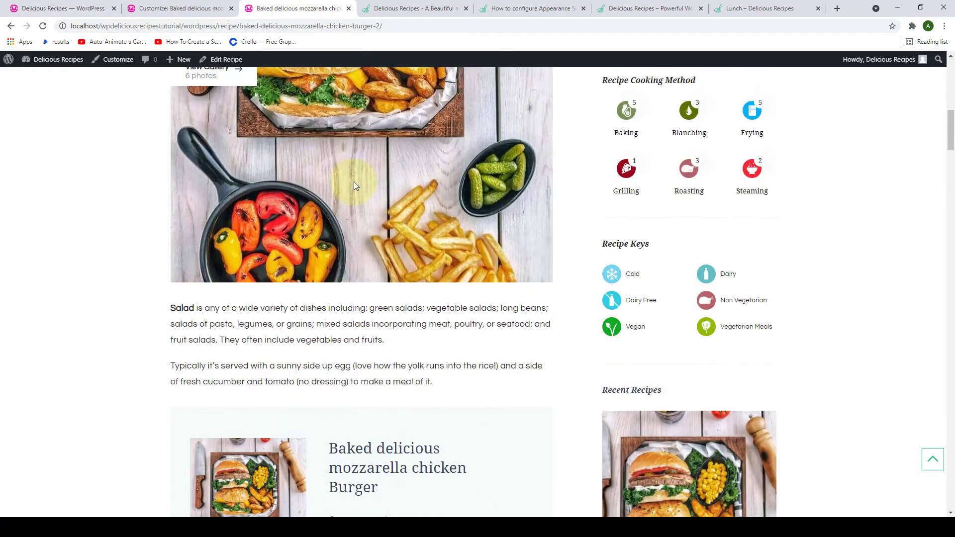
{"action": "scroll", "coordinate": [398, 199], "scroll_direction": "down", "scroll_amount": 9}
{"action": "scroll", "coordinate": [399, 199], "scroll_direction": "down", "scroll_amount": 2}
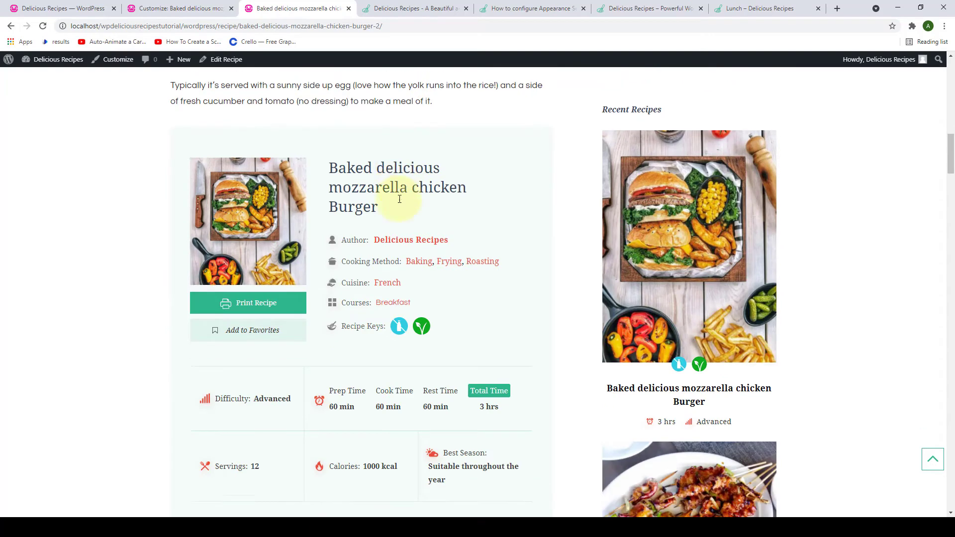
{"action": "scroll", "coordinate": [406, 159], "scroll_direction": "down", "scroll_amount": 1}
{"action": "scroll", "coordinate": [415, 174], "scroll_direction": "down", "scroll_amount": 2}
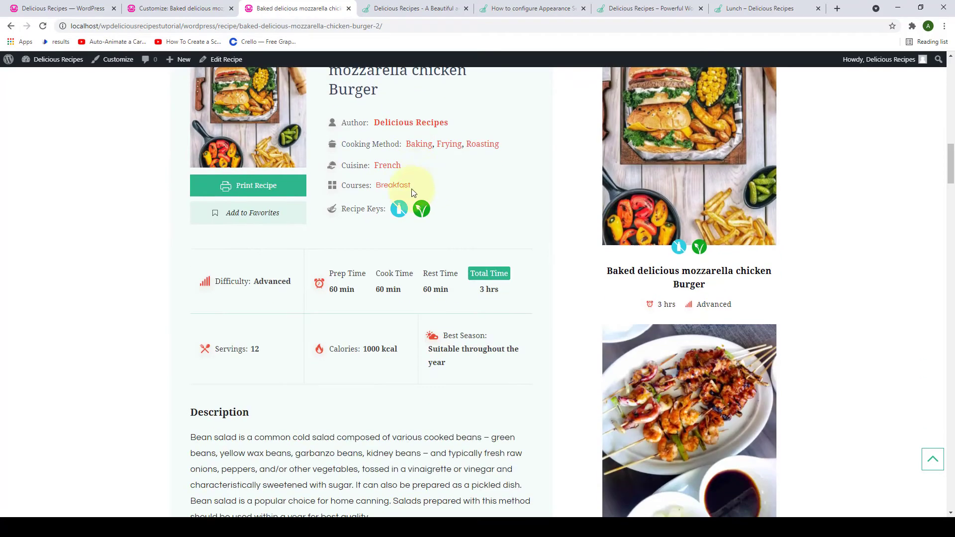
{"action": "scroll", "coordinate": [498, 164], "scroll_direction": "up", "scroll_amount": 2}
{"action": "scroll", "coordinate": [498, 179], "scroll_direction": "up", "scroll_amount": 1}
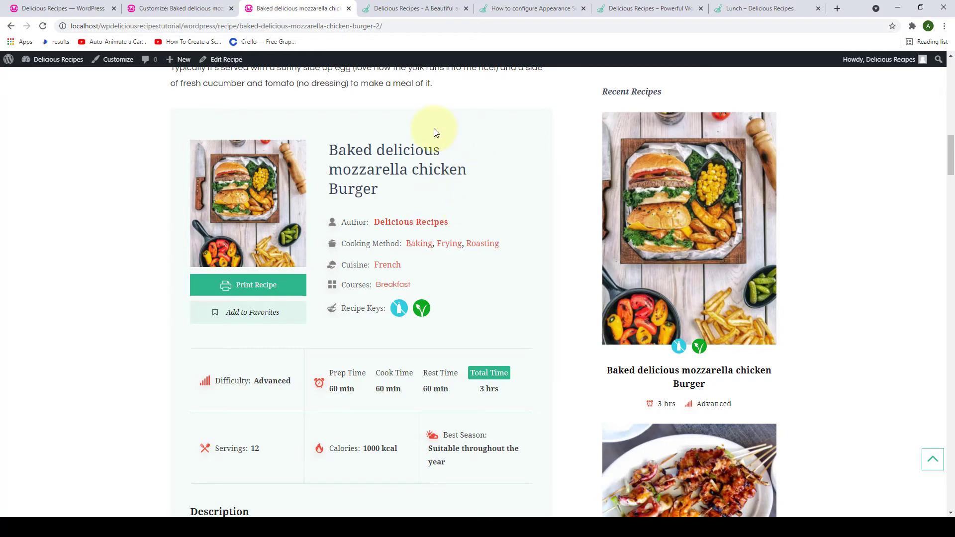
Set the recipe card's primary colour to dark red BE0C22
{"action": "left_click", "coordinate": [60, 8]}
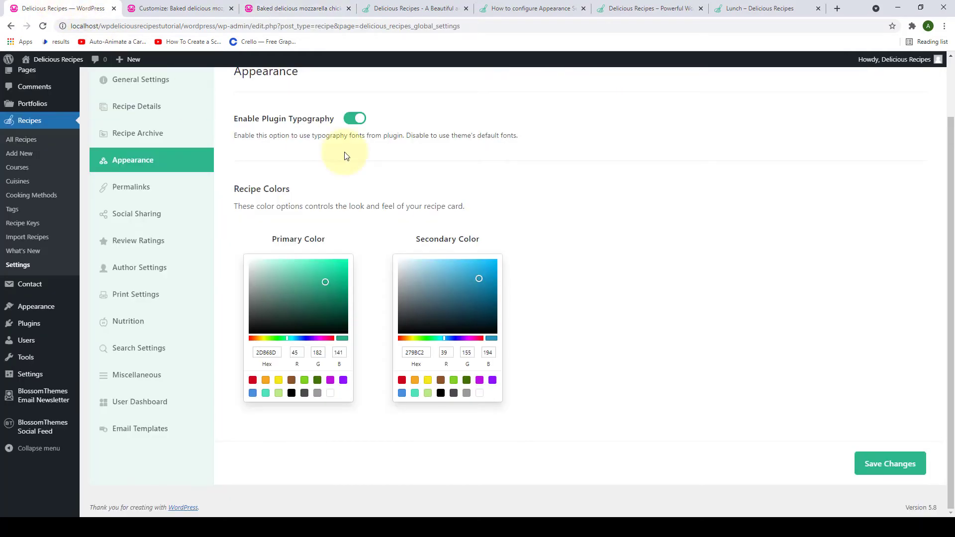
{"action": "left_click", "coordinate": [253, 381]}
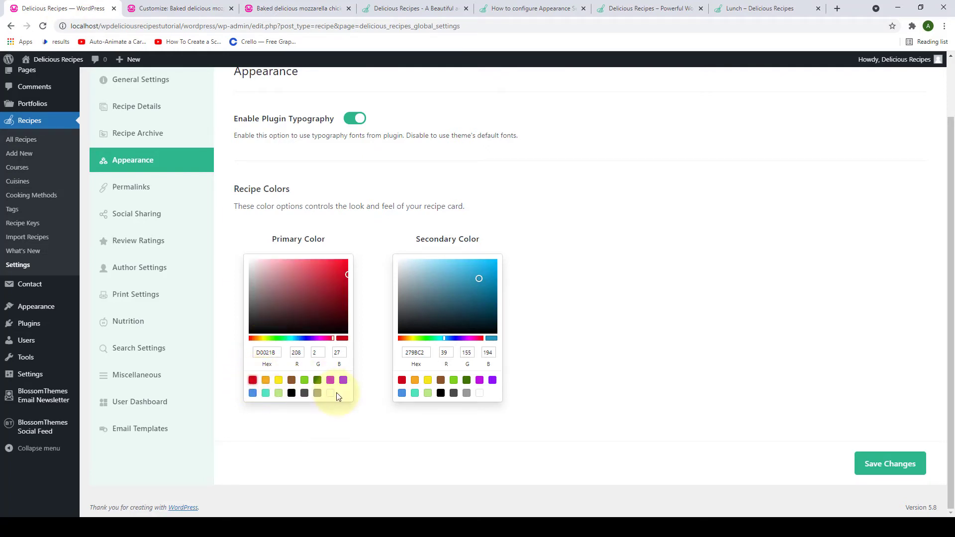
{"action": "left_click", "coordinate": [254, 341]}
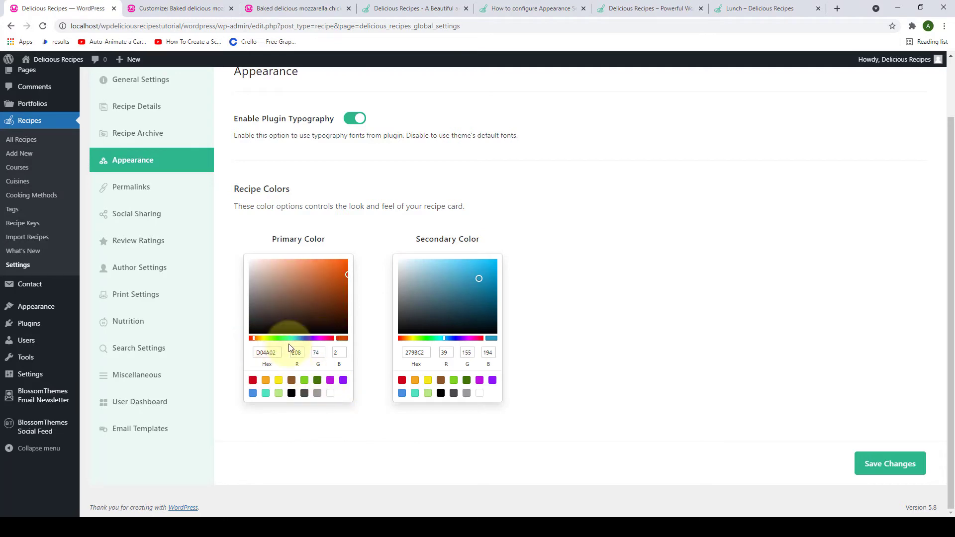
{"action": "left_click", "coordinate": [251, 338]}
{"action": "left_click", "coordinate": [264, 352]}
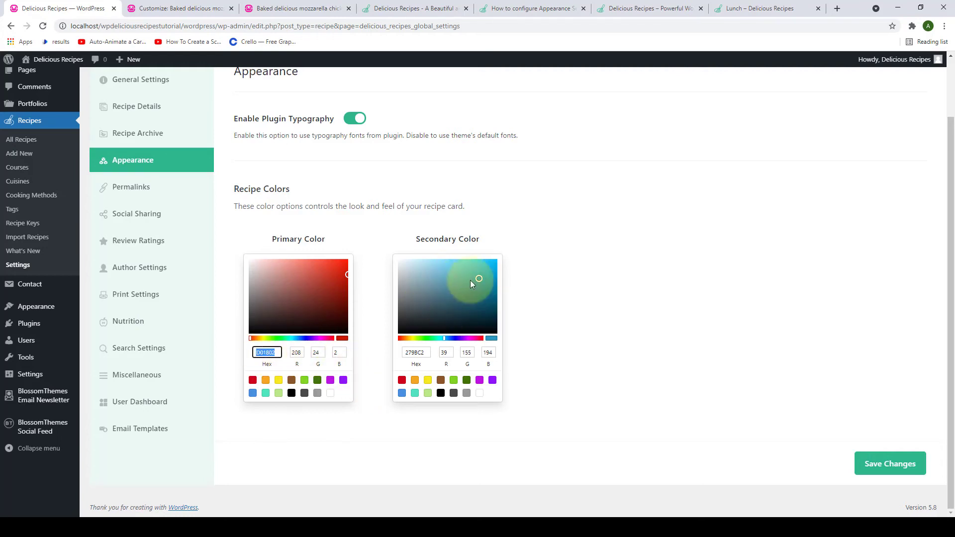
{"action": "left_click", "coordinate": [253, 381]}
{"action": "left_click", "coordinate": [345, 279]}
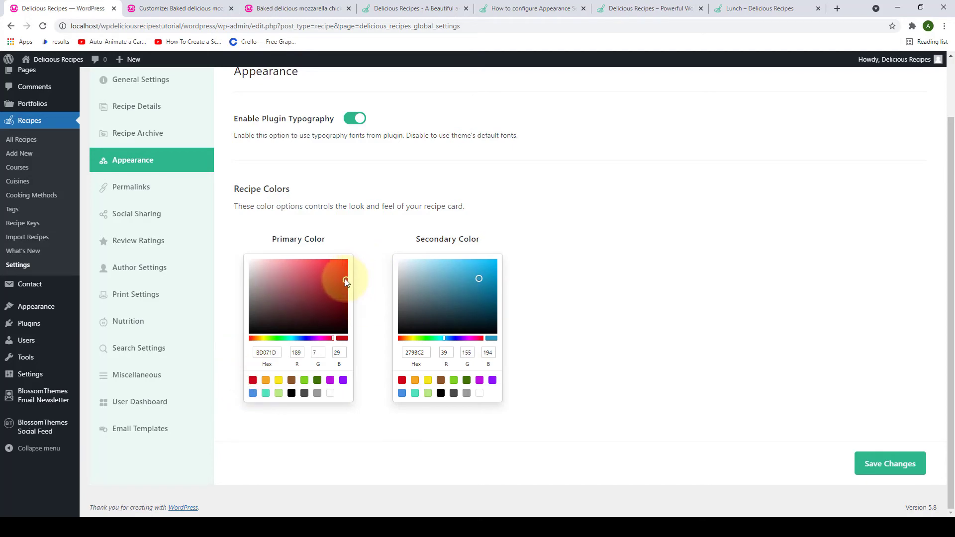
{"action": "left_click", "coordinate": [341, 279]}
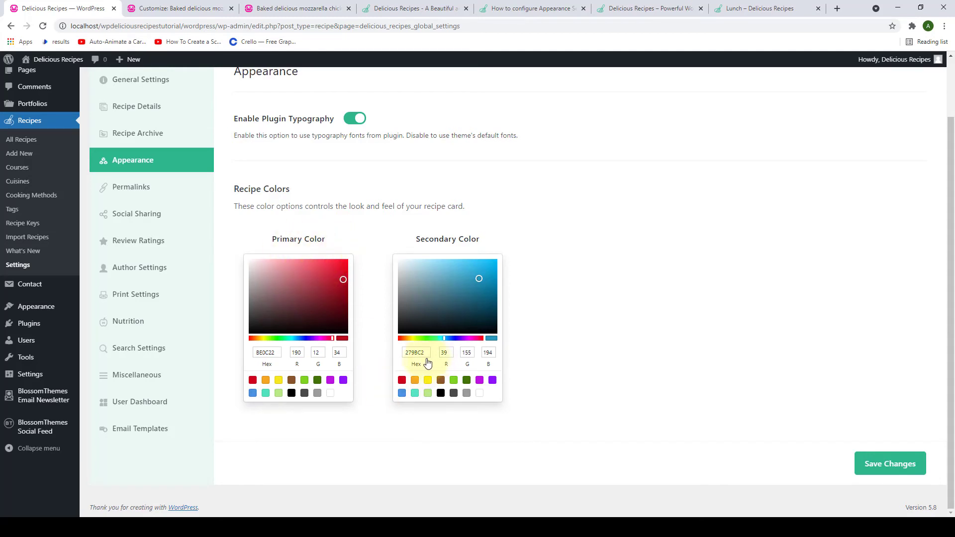
Set the secondary colour to a salmon tone (E86666), save, and view the recipe page
{"action": "left_click", "coordinate": [401, 338]}
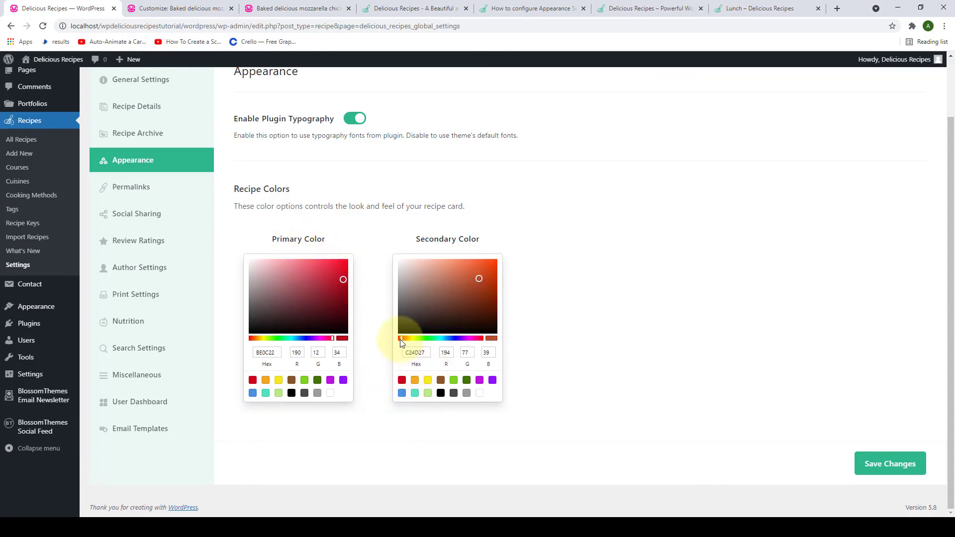
{"action": "mouse_move", "coordinate": [476, 279]}
{"action": "left_mouse_down"}
{"action": "mouse_move", "coordinate": [444, 265]}
{"action": "mouse_move", "coordinate": [467, 258]}
{"action": "left_mouse_up"}
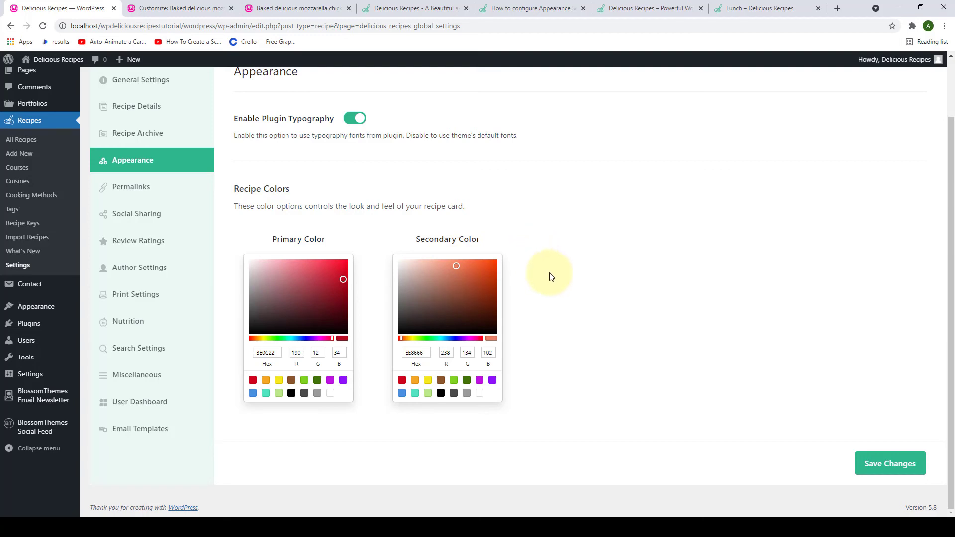
{"action": "left_click", "coordinate": [898, 462]}
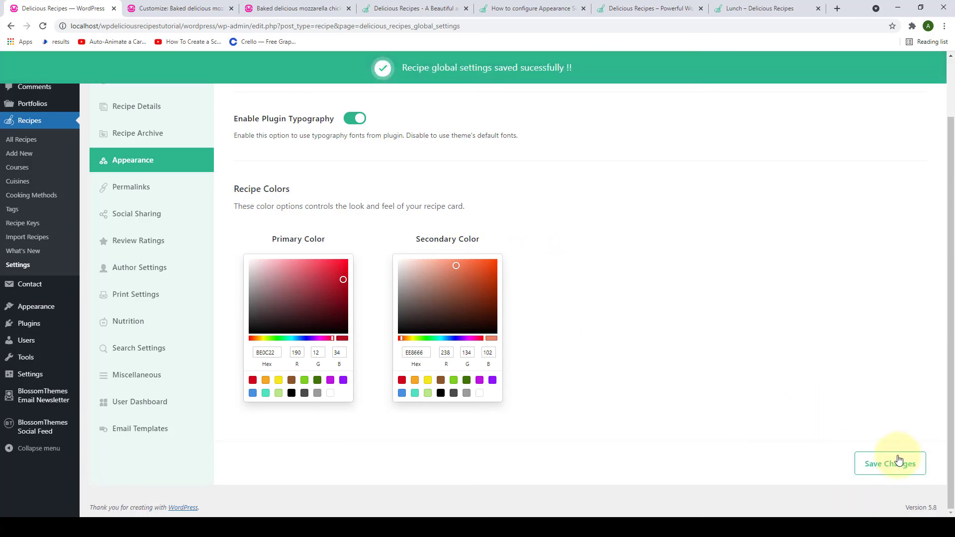
{"action": "left_click", "coordinate": [298, 7]}
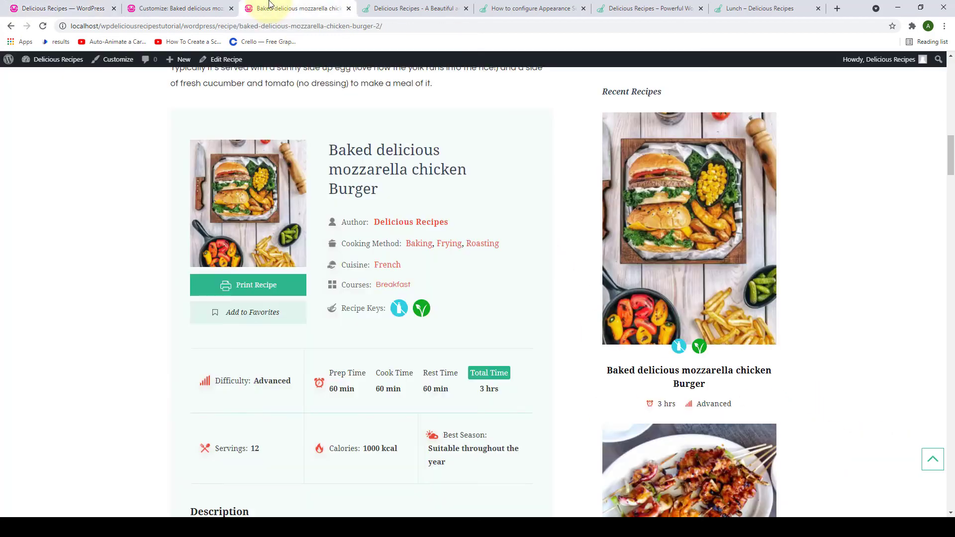
Reload the recipe page, review the red and pink card styling, then return to Appearance settings
{"action": "left_click", "coordinate": [42, 26]}
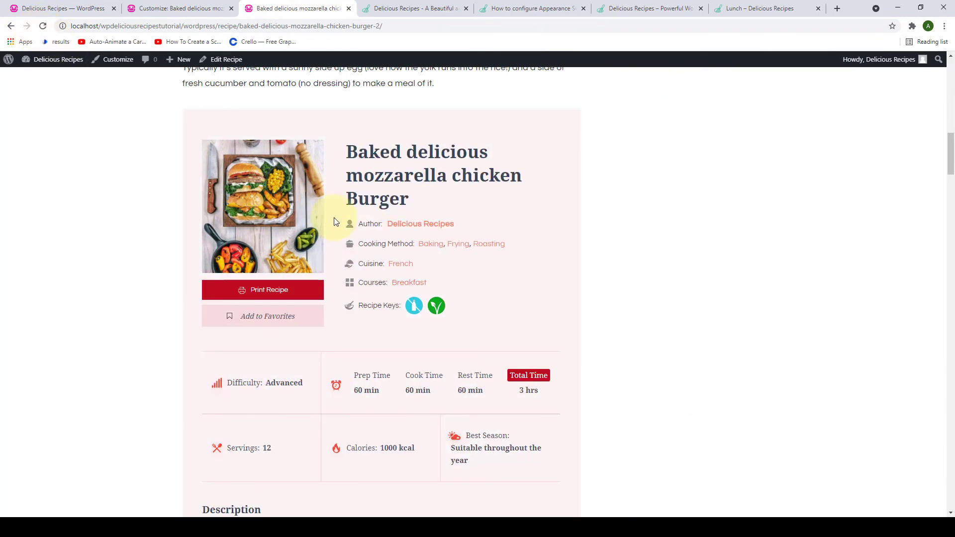
{"action": "scroll", "coordinate": [334, 224], "scroll_direction": "down", "scroll_amount": 10}
{"action": "scroll", "coordinate": [455, 255], "scroll_direction": "down", "scroll_amount": 9}
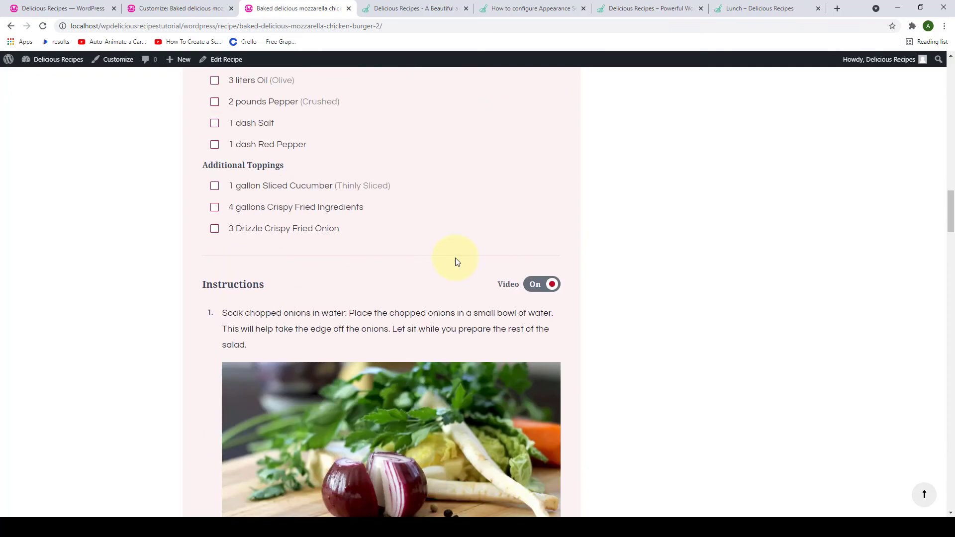
{"action": "scroll", "coordinate": [455, 258], "scroll_direction": "down", "scroll_amount": 5}
{"action": "scroll", "coordinate": [455, 258], "scroll_direction": "down", "scroll_amount": 15}
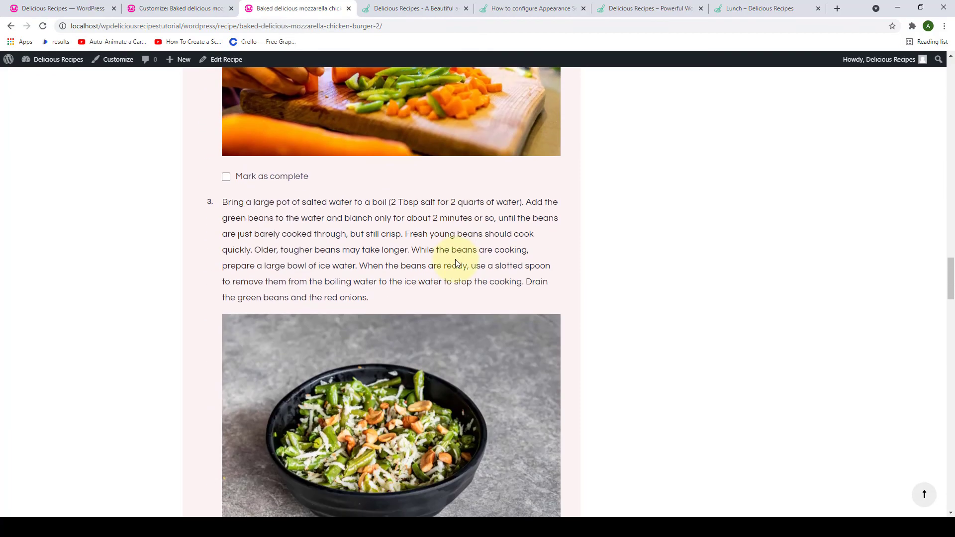
{"action": "scroll", "coordinate": [457, 261], "scroll_direction": "down", "scroll_amount": 7}
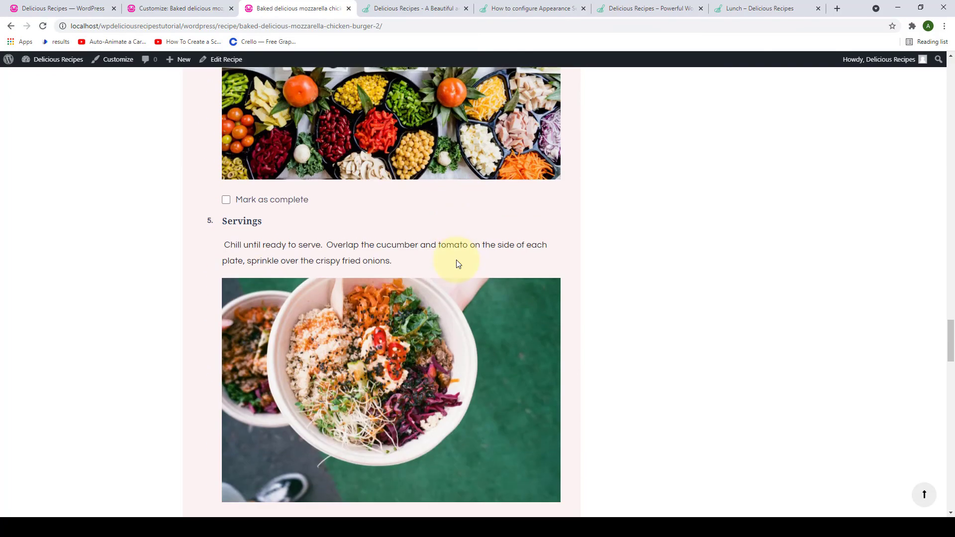
{"action": "scroll", "coordinate": [457, 260], "scroll_direction": "up", "scroll_amount": 4}
{"action": "scroll", "coordinate": [457, 261], "scroll_direction": "up", "scroll_amount": 20}
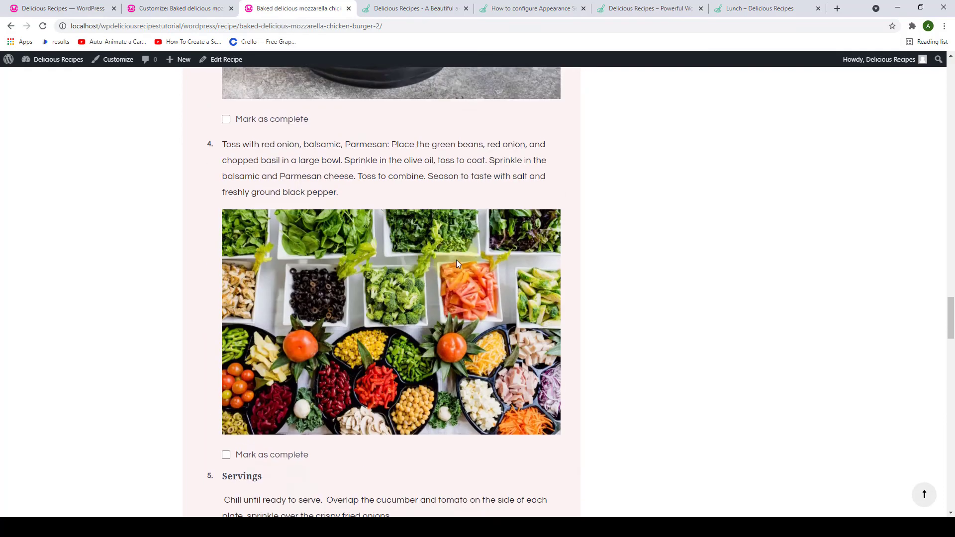
{"action": "scroll", "coordinate": [455, 253], "scroll_direction": "up", "scroll_amount": 16}
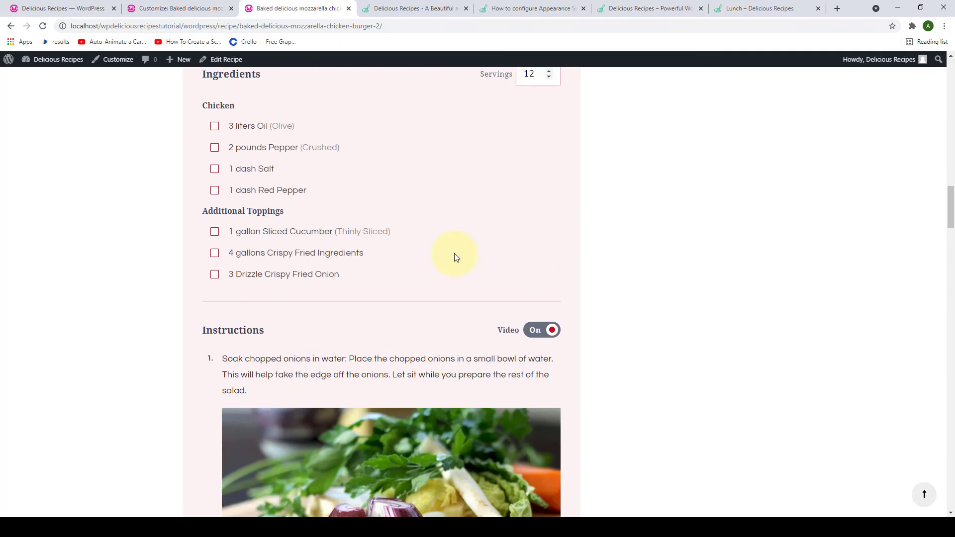
{"action": "scroll", "coordinate": [454, 253], "scroll_direction": "up", "scroll_amount": 3}
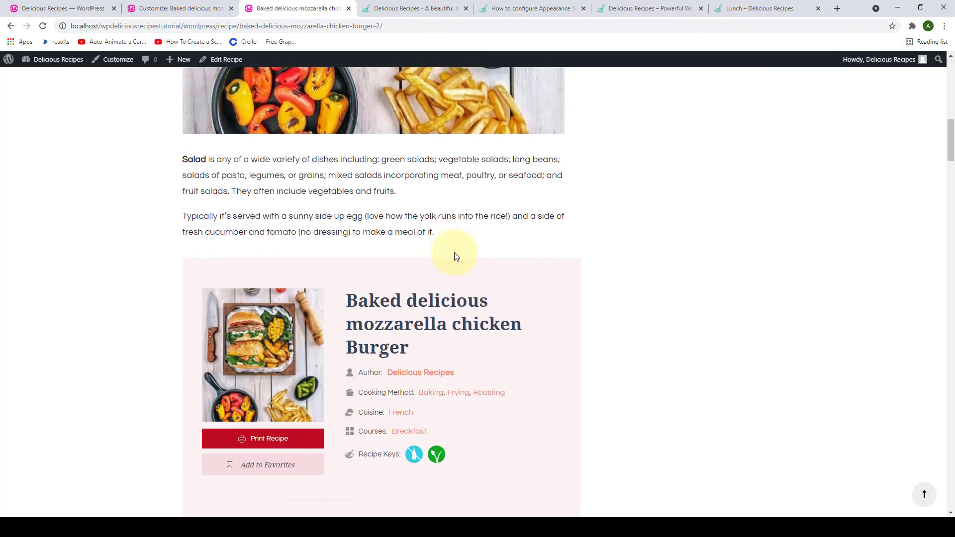
{"action": "scroll", "coordinate": [455, 252], "scroll_direction": "down", "scroll_amount": 5}
{"action": "scroll", "coordinate": [454, 252], "scroll_direction": "up", "scroll_amount": 2}
{"action": "left_click", "coordinate": [25, 9]}
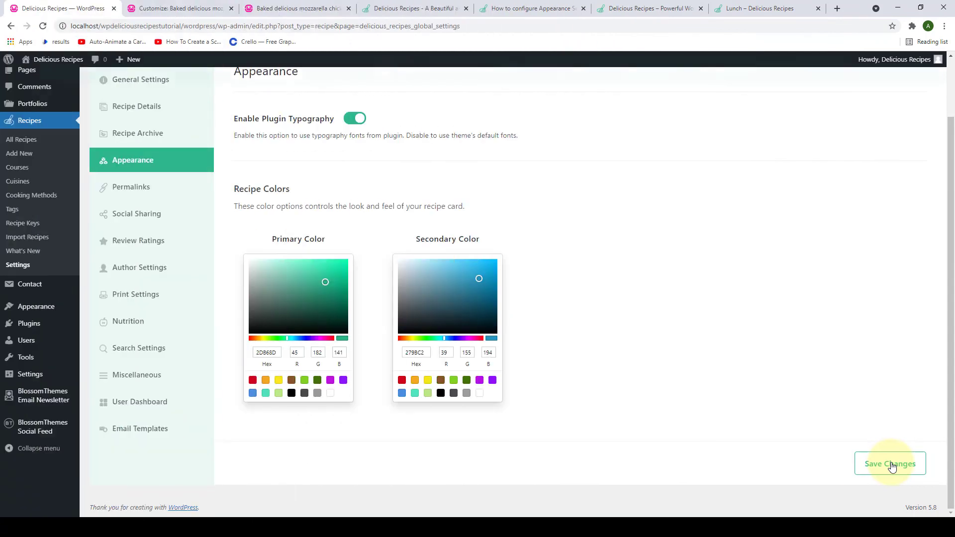
Save the restored green 2DB66D primary and blue 279BC2 secondary colours, then view the recipe page
{"action": "left_click", "coordinate": [890, 465]}
{"action": "left_click", "coordinate": [294, 8]}
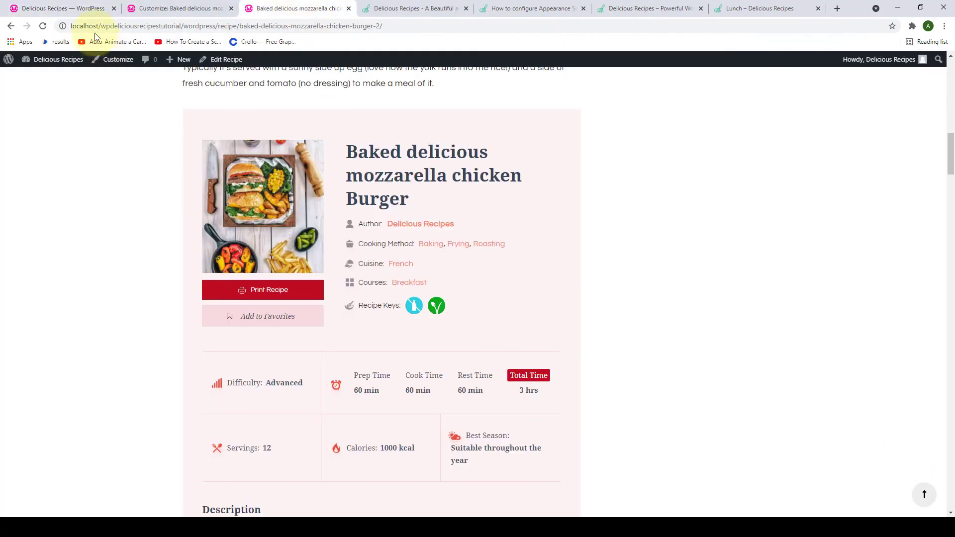
Reload the recipe page, confirm the green and blue card colours, then return to Appearance settings
{"action": "left_click", "coordinate": [43, 26]}
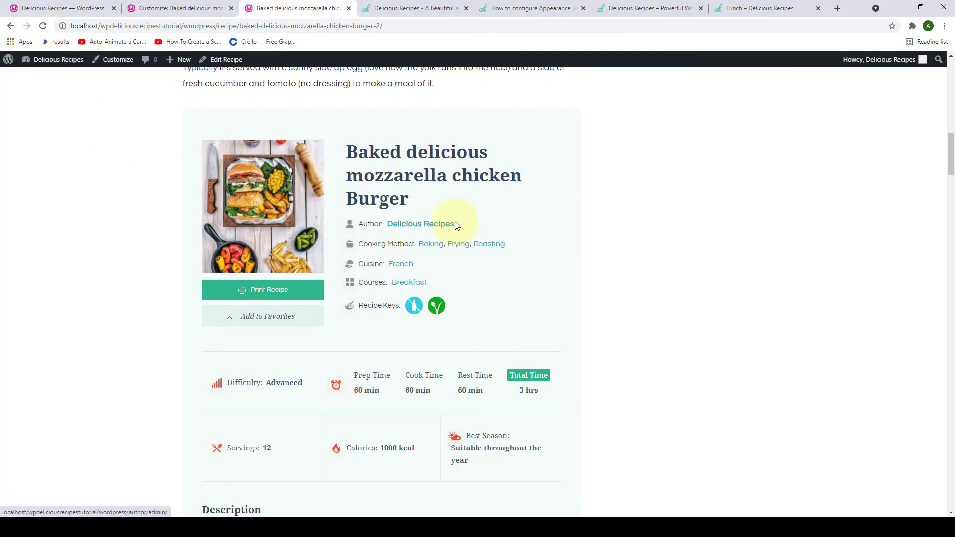
{"action": "scroll", "coordinate": [456, 226], "scroll_direction": "down", "scroll_amount": 6}
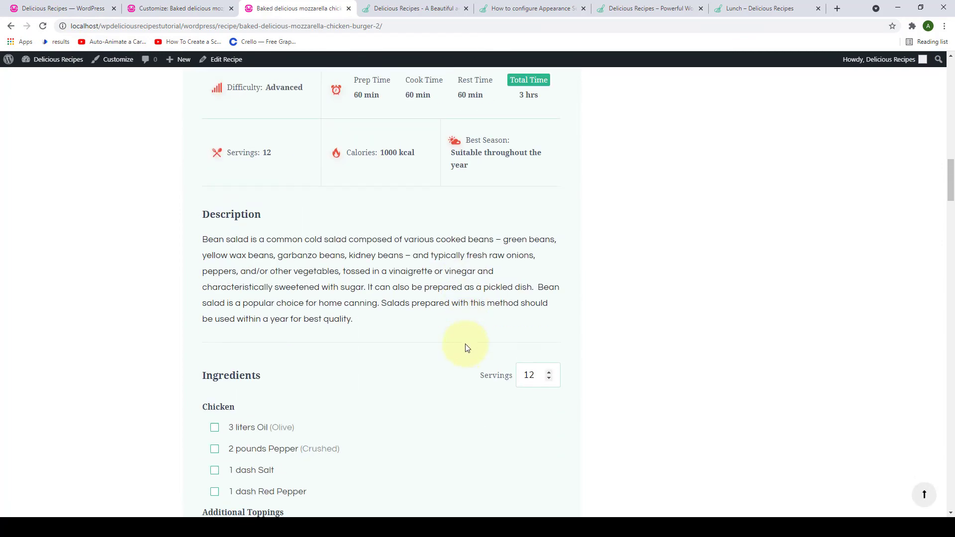
{"action": "scroll", "coordinate": [466, 347], "scroll_direction": "up", "scroll_amount": 3}
{"action": "scroll", "coordinate": [468, 347], "scroll_direction": "up", "scroll_amount": 2}
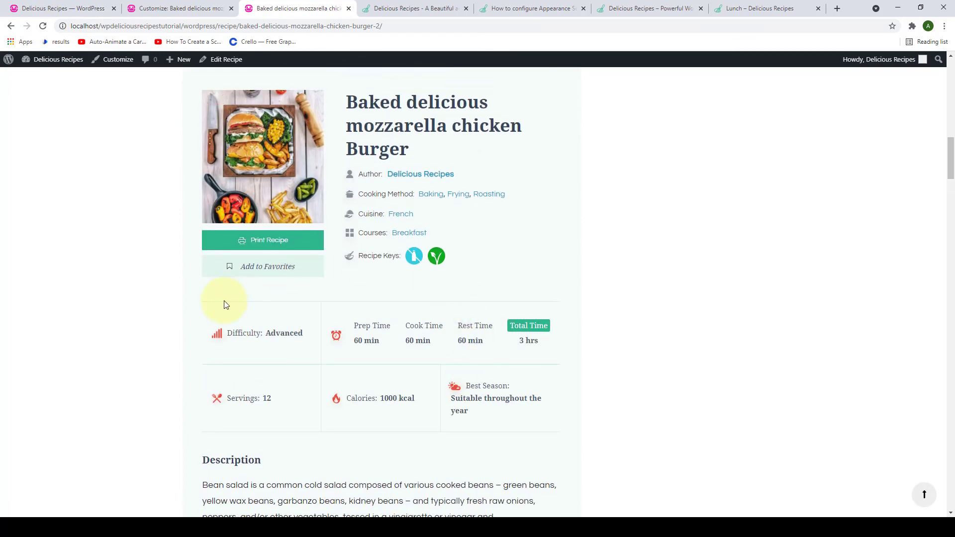
{"action": "scroll", "coordinate": [227, 301], "scroll_direction": "up", "scroll_amount": 1}
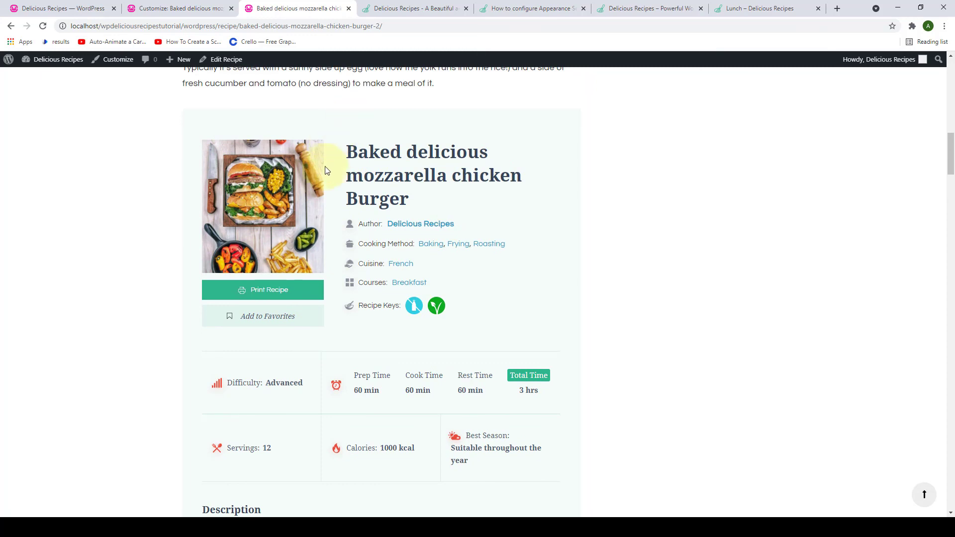
{"action": "scroll", "coordinate": [363, 124], "scroll_direction": "down", "scroll_amount": 1}
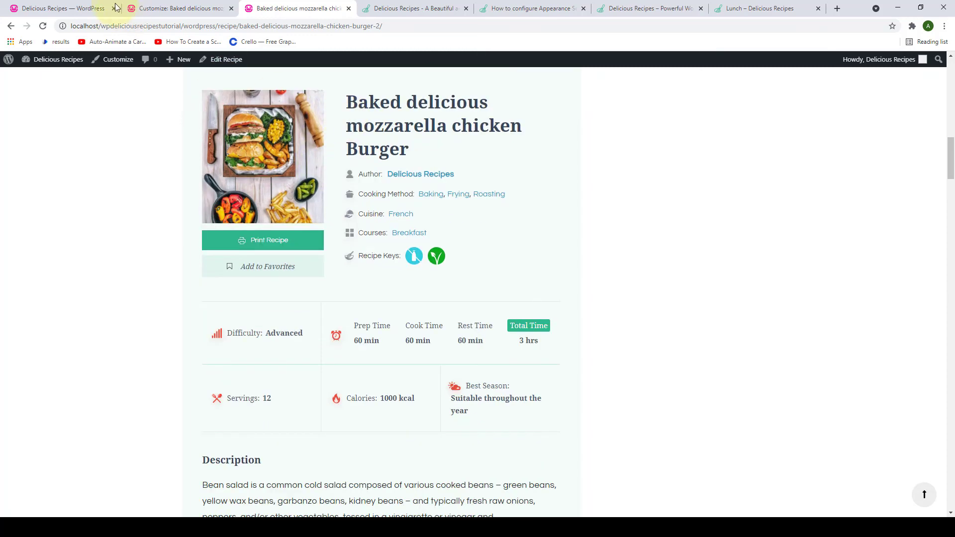
{"action": "left_click", "coordinate": [79, 7]}
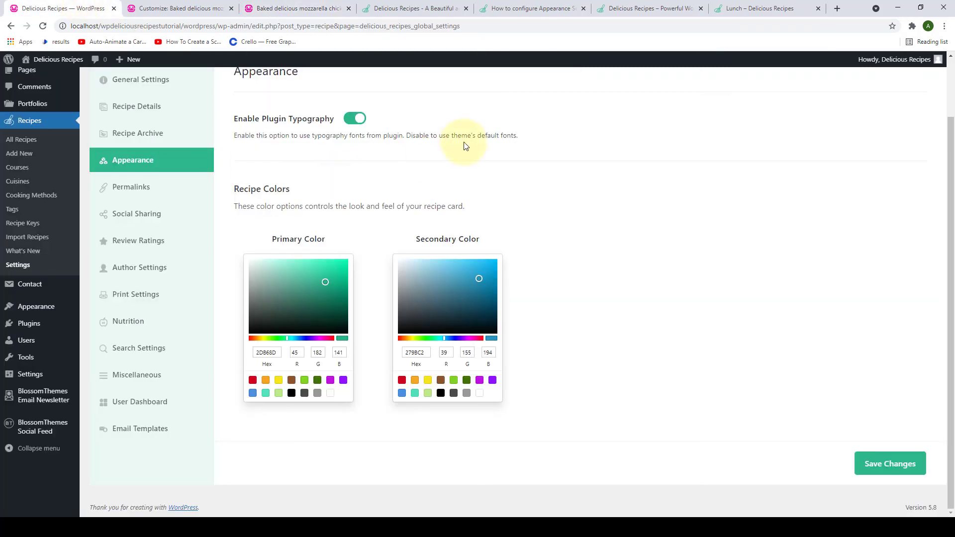